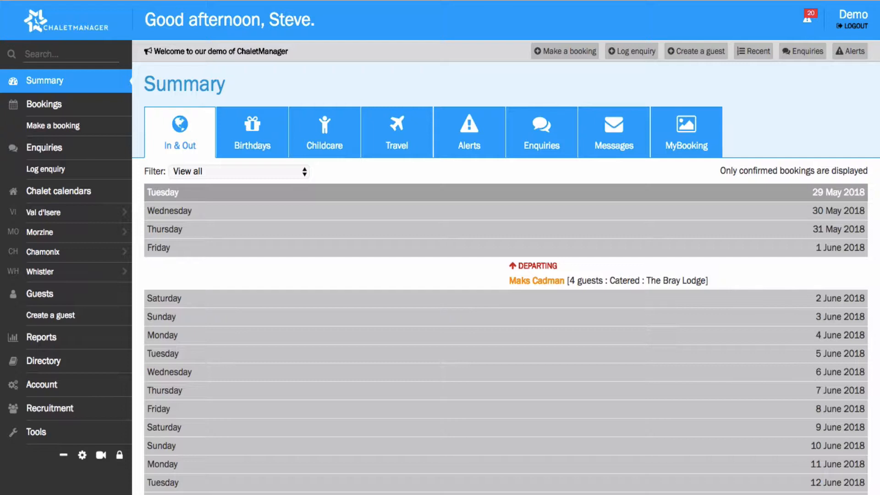
# Open the Chalet Glacier booking arriving 15 Dec 2018 and review its guest, date, payment, room and MyBooking details.
pyautogui.click(86, 114)
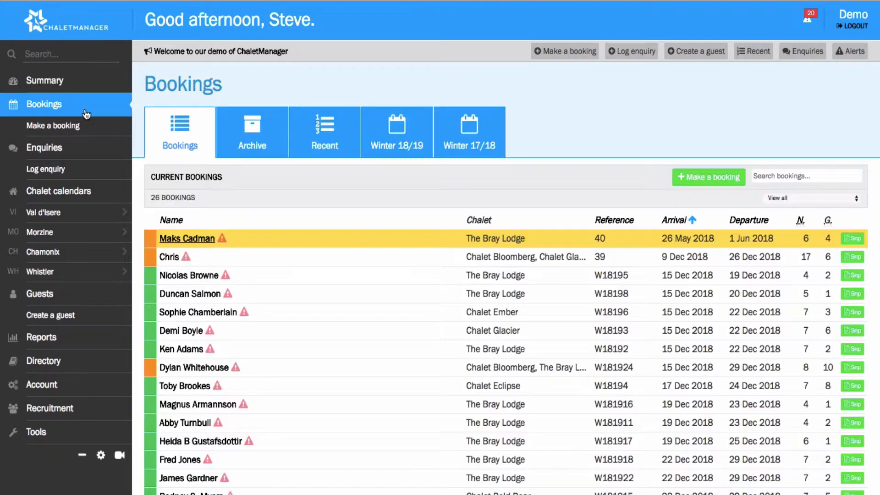
pyautogui.click(181, 331)
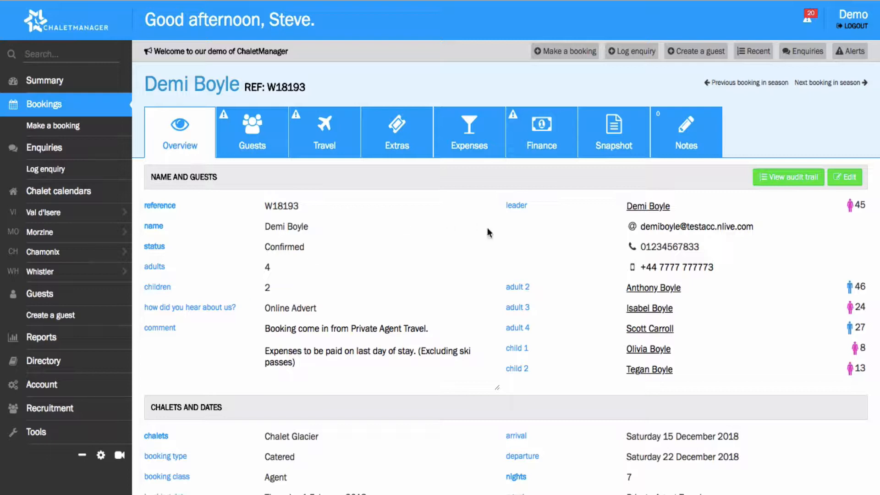
pyautogui.scroll(-3, 487, 237)
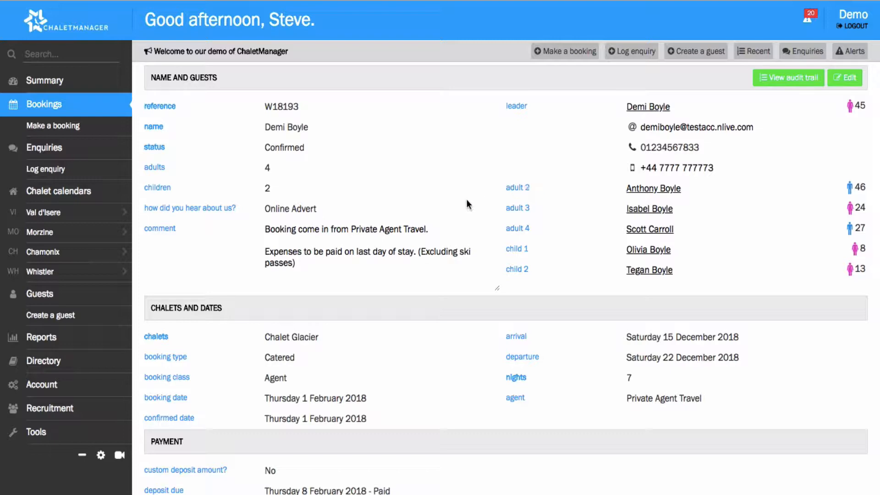
pyautogui.scroll(-8, 466, 199)
pyautogui.scroll(2, 466, 199)
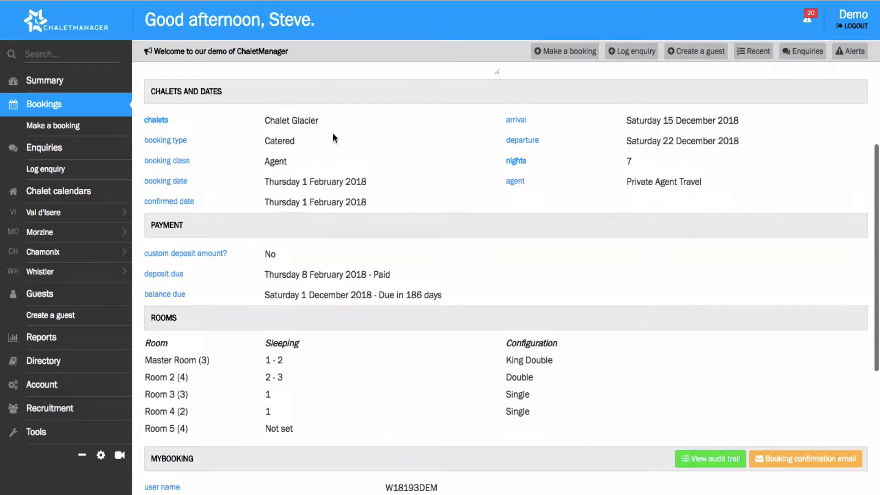
pyautogui.scroll(-3, 502, 162)
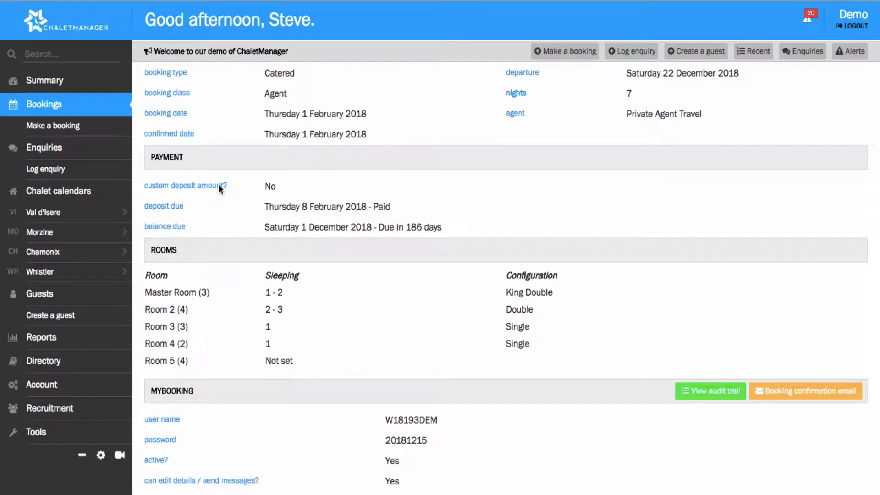
pyautogui.scroll(-4, 376, 186)
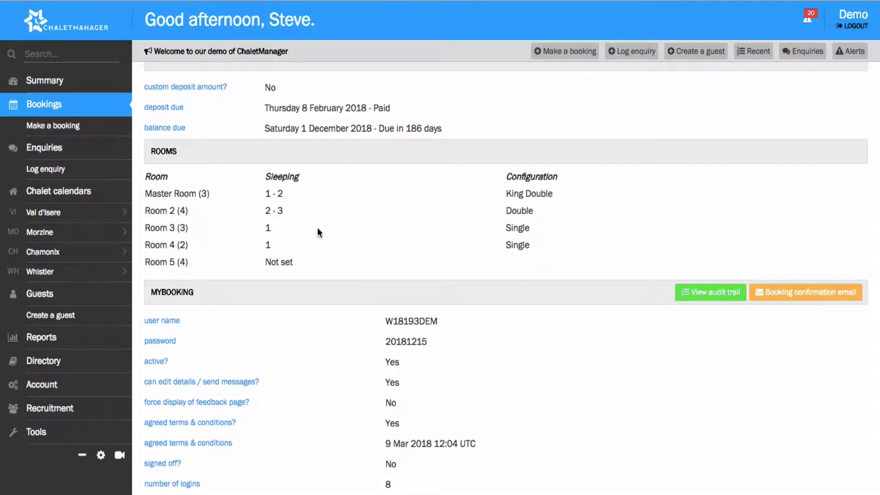
pyautogui.scroll(-4, 241, 231)
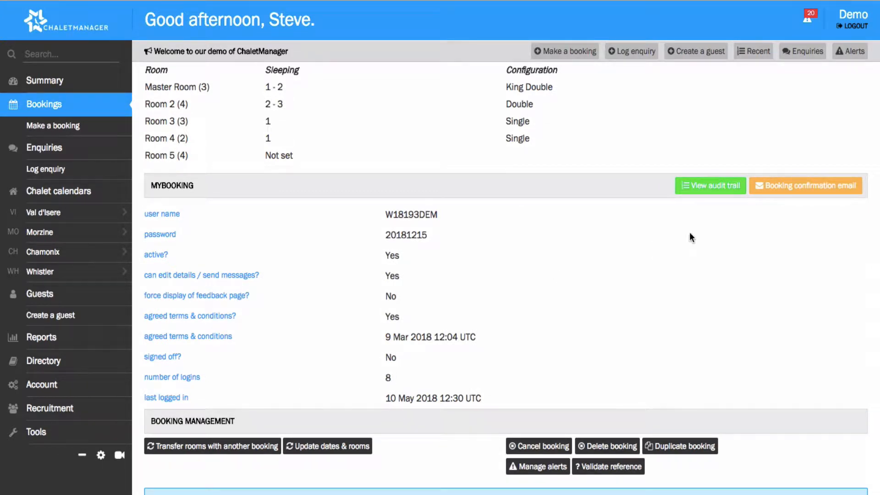
# Preview the booking confirmation email for this booking, including its message text, and close it without sending.
pyautogui.click(791, 188)
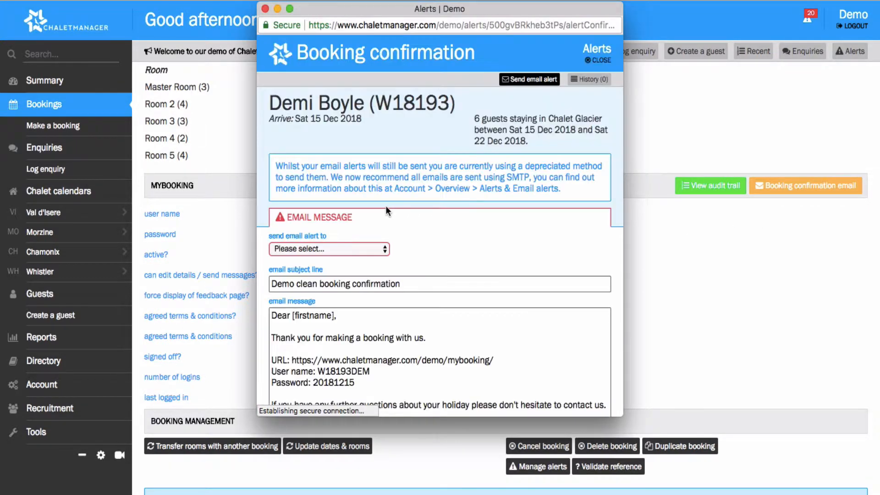
pyautogui.scroll(-3, 386, 211)
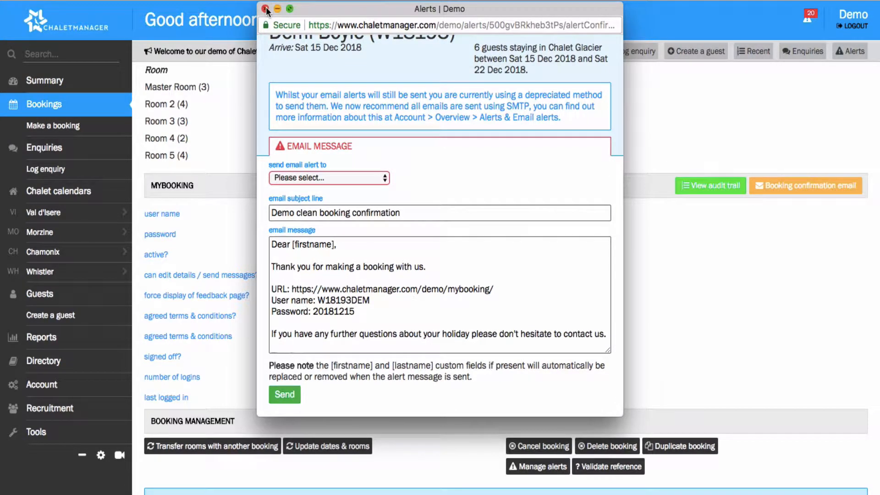
pyautogui.click(265, 9)
# View the MyBooking audit trail, close it and look over the booking overview down to the booking management options.
pyautogui.click(719, 186)
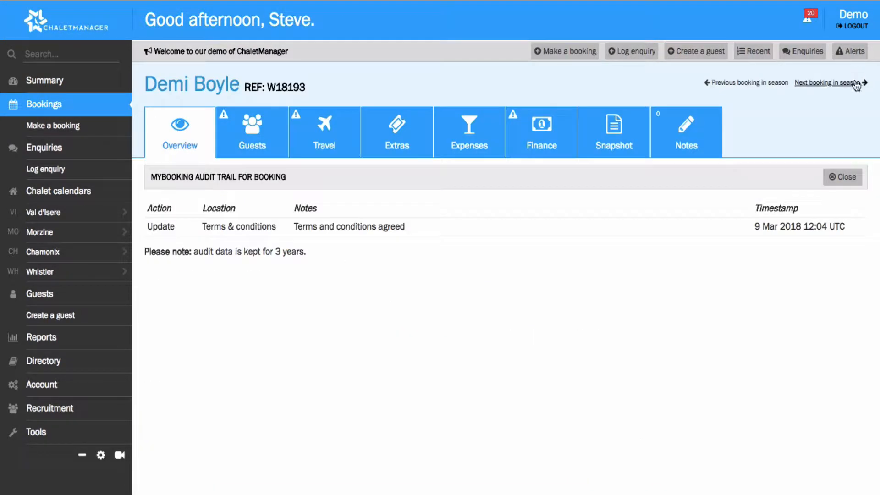
pyautogui.click(832, 177)
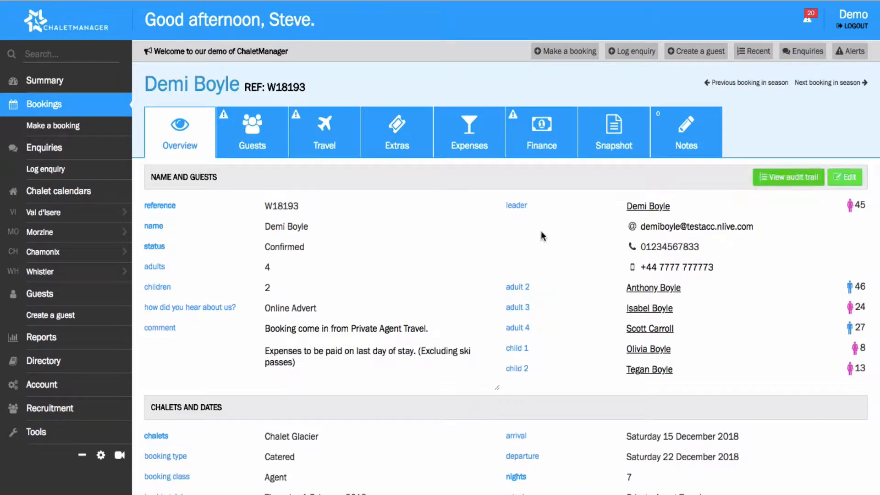
pyautogui.scroll(-10, 499, 237)
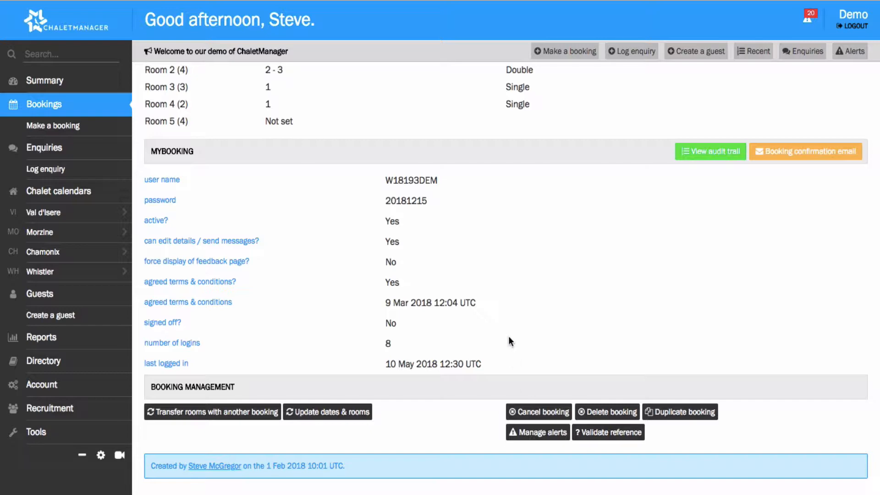
pyautogui.scroll(15, 509, 341)
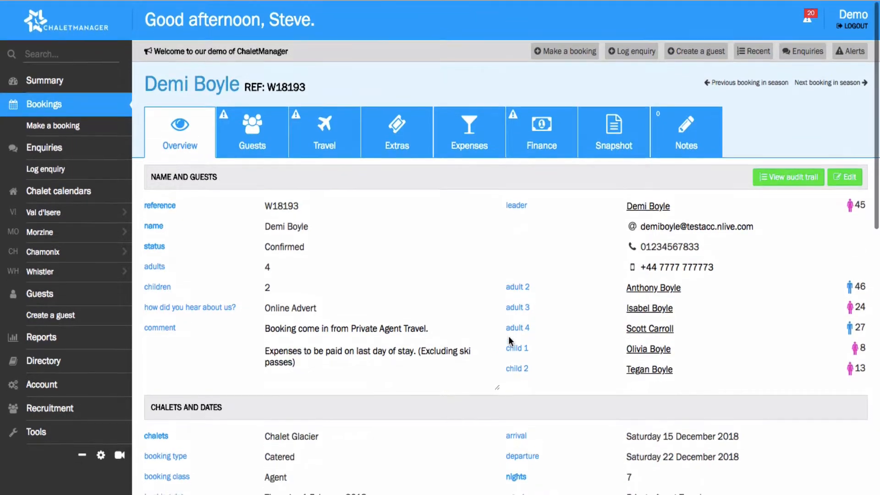
# Review the full audit trail of user actions for the booking, and return to the booking overview.
pyautogui.click(788, 178)
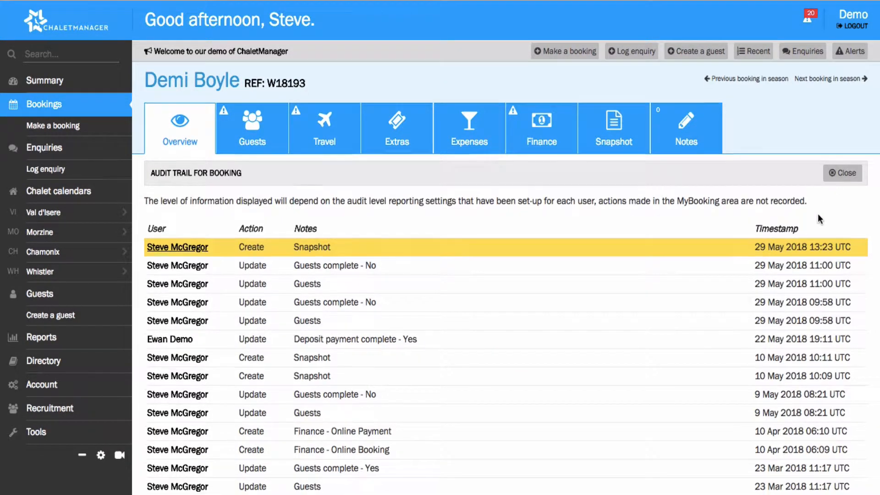
pyautogui.scroll(-12, 819, 218)
pyautogui.scroll(8, 819, 219)
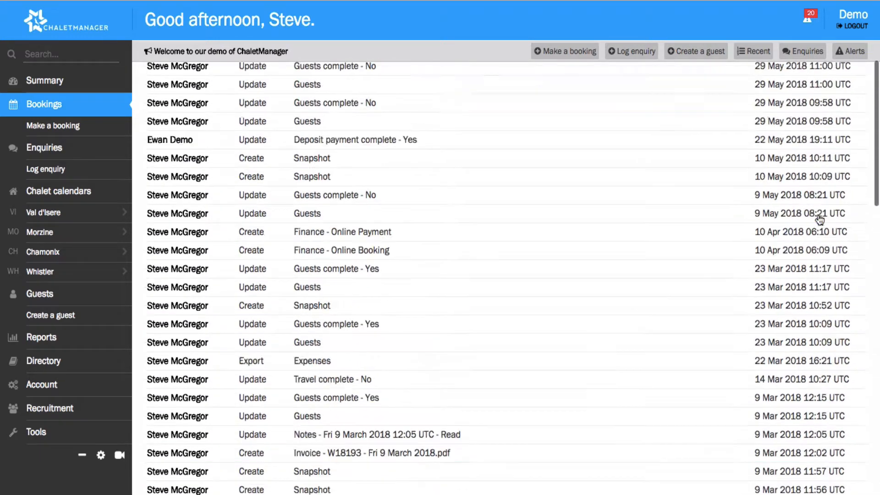
pyautogui.scroll(5, 820, 219)
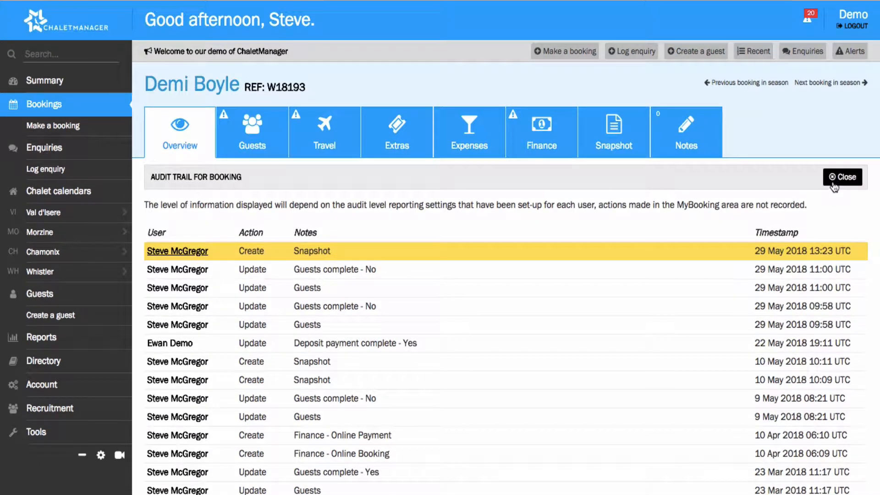
pyautogui.click(834, 184)
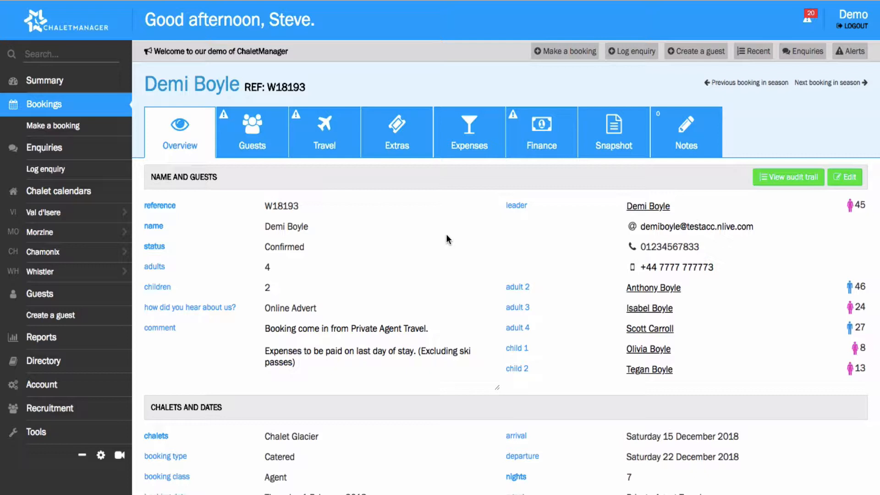
# Open the booking's guest list for editing and look through the adult and child entries.
pyautogui.click(248, 138)
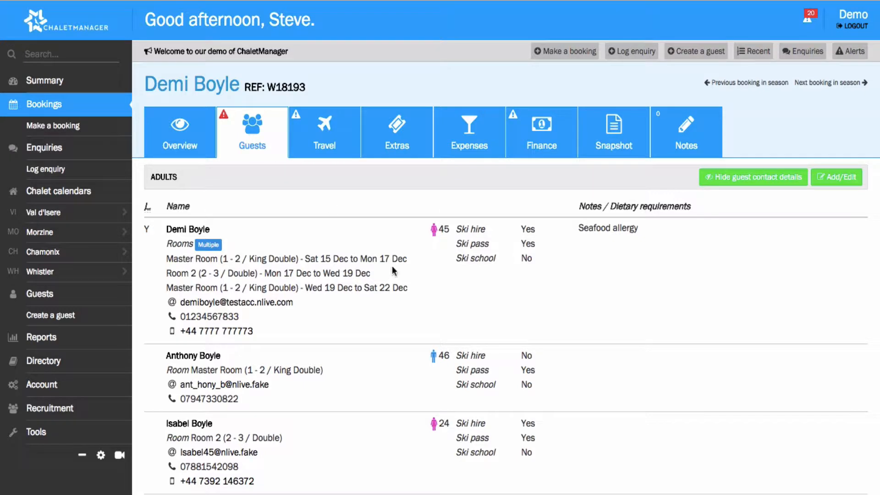
pyautogui.scroll(-1, 409, 294)
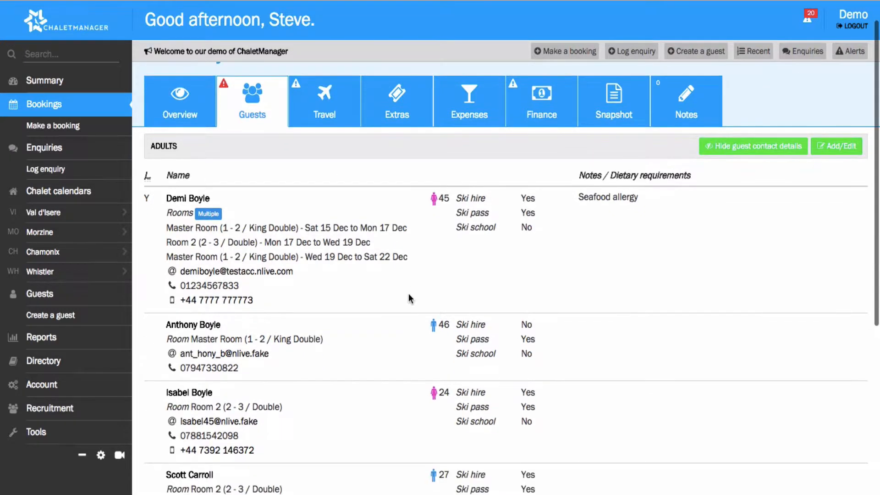
pyautogui.click(835, 147)
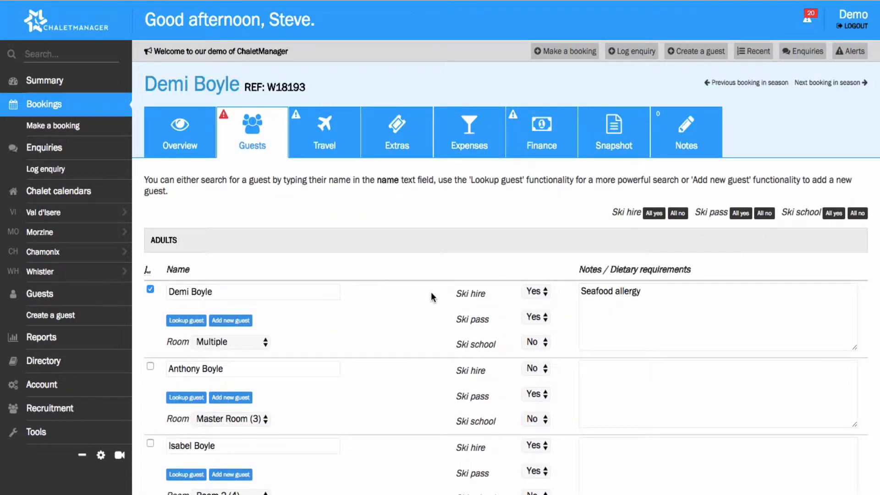
pyautogui.scroll(-3, 431, 292)
pyautogui.scroll(-3, 431, 293)
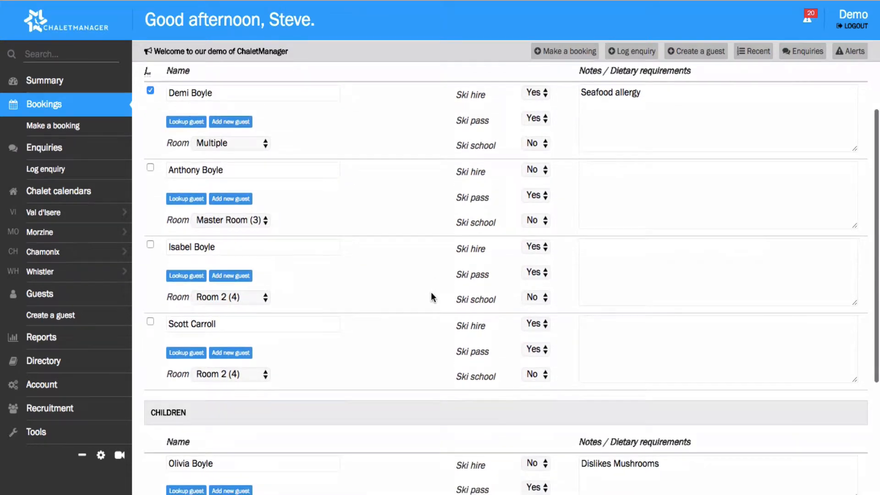
pyautogui.scroll(2, 431, 292)
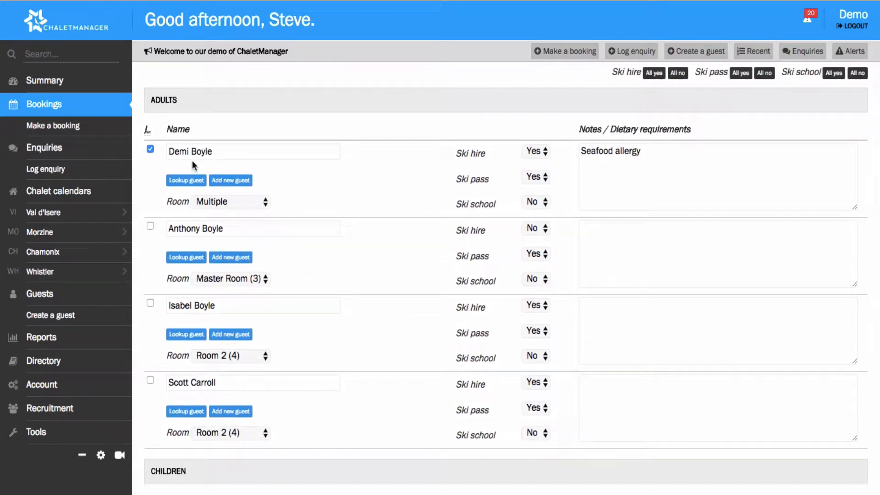
# Browse the guest lookup list for the lead guest and close it without selecting anyone.
pyautogui.click(185, 180)
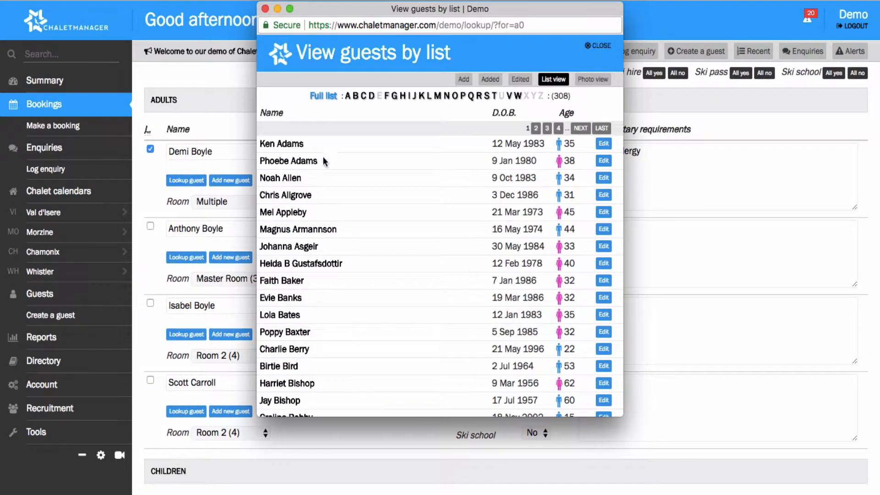
pyautogui.scroll(-10, 390, 181)
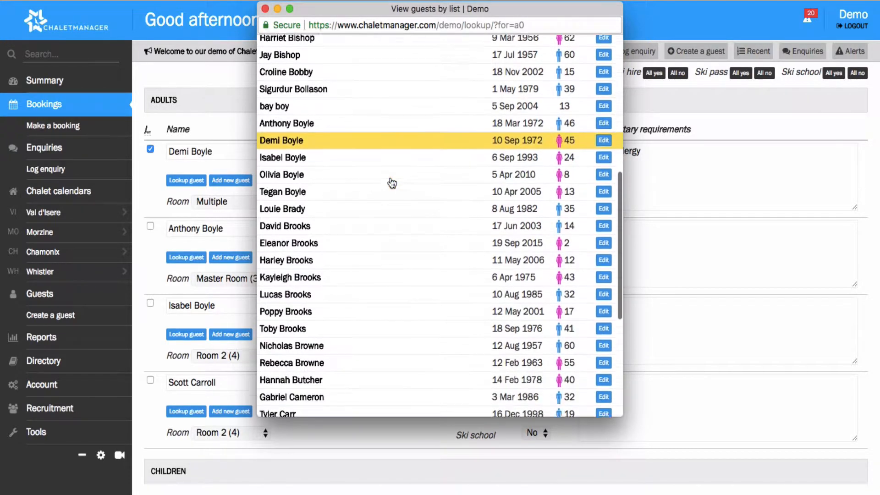
pyautogui.scroll(-7, 392, 183)
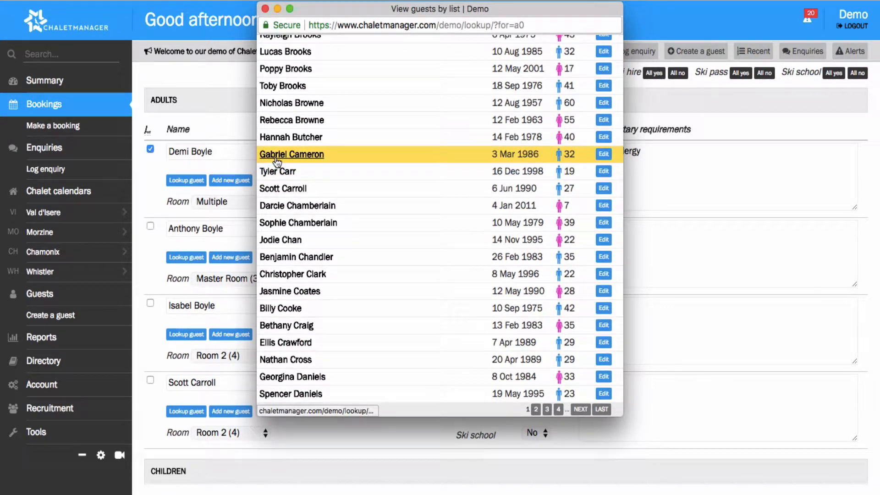
pyautogui.click(265, 9)
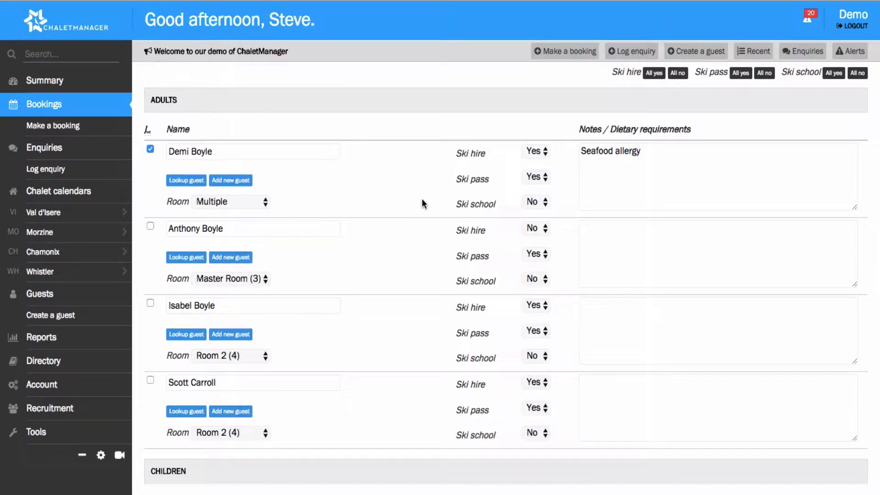
# Examine the new guest form for the lead adult and close it without adding a guest.
pyautogui.click(234, 181)
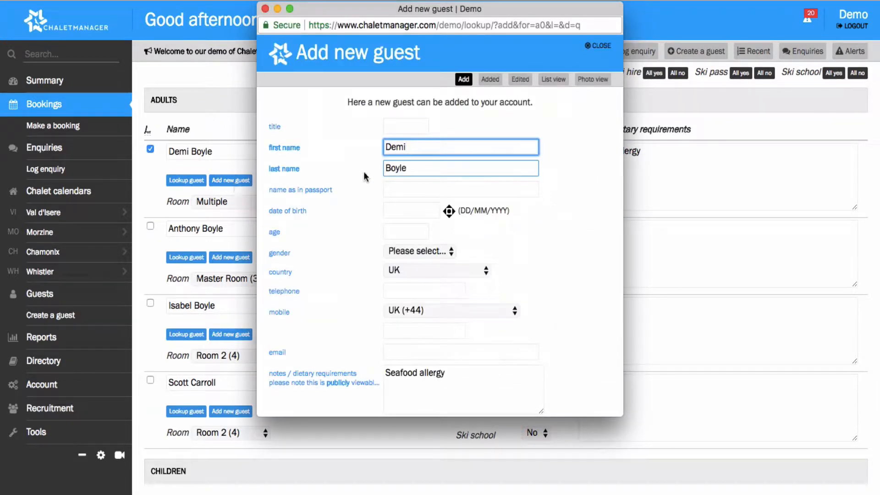
pyautogui.scroll(-3, 364, 172)
pyautogui.scroll(3, 364, 172)
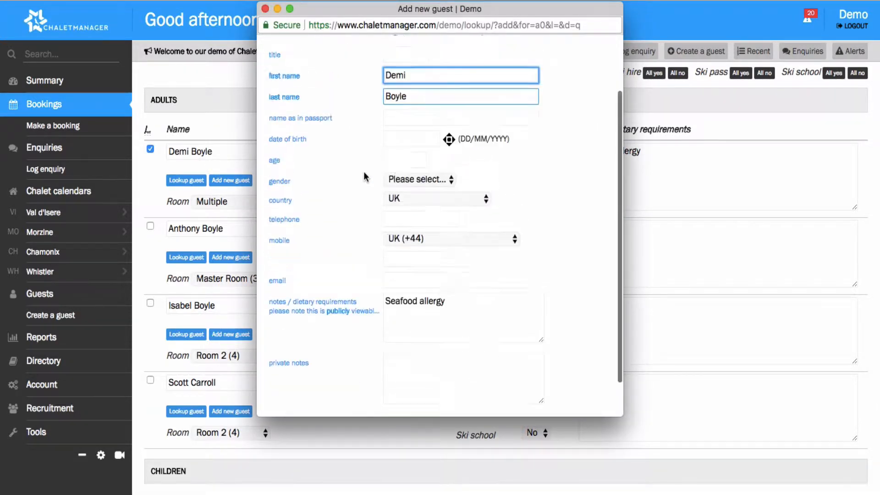
pyautogui.click(264, 9)
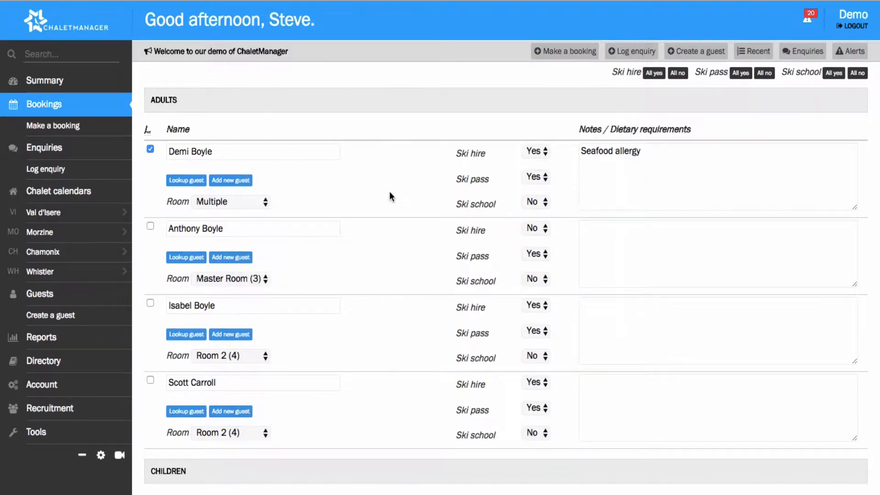
# Check the lead guest's ski hire, ski pass and ski school choices, keeping Yes, Yes and No.
pyautogui.scroll(2, 390, 193)
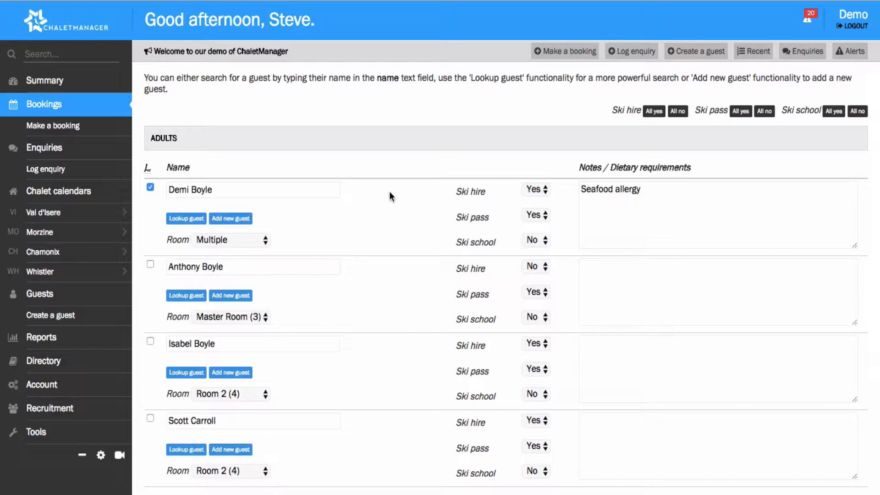
pyautogui.click(545, 198)
pyautogui.click(541, 188)
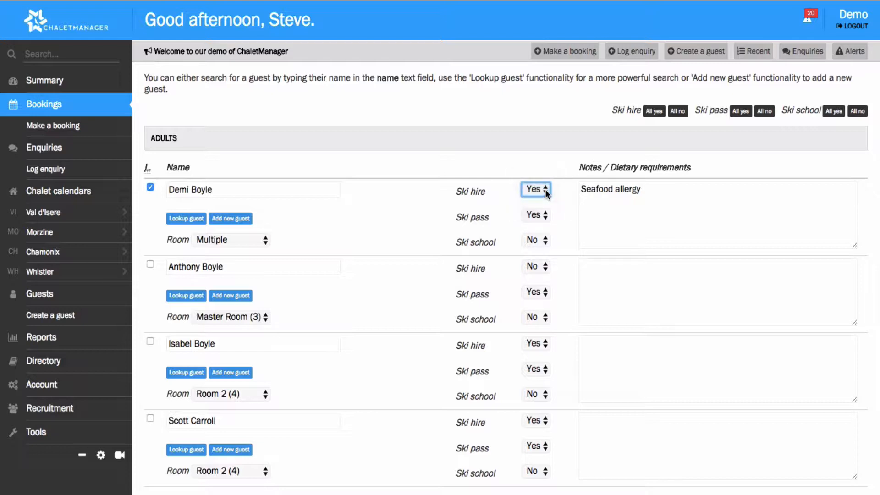
pyautogui.click(545, 217)
pyautogui.click(550, 214)
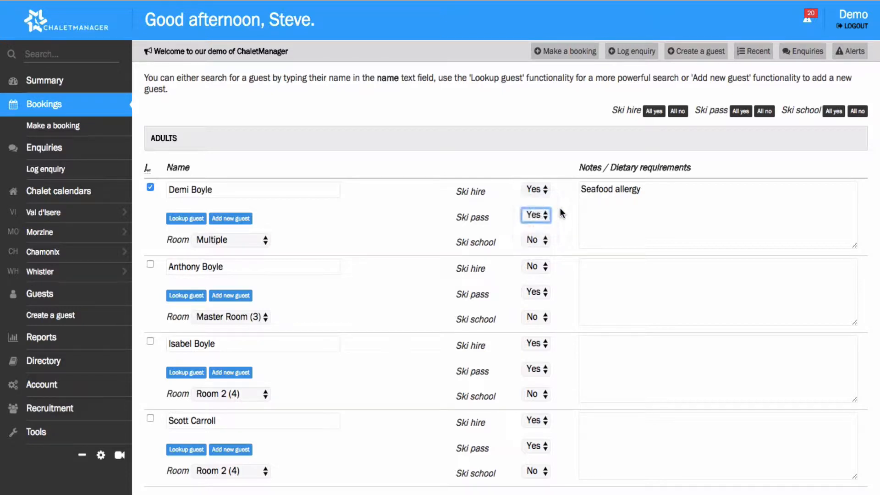
pyautogui.click(548, 240)
pyautogui.click(540, 239)
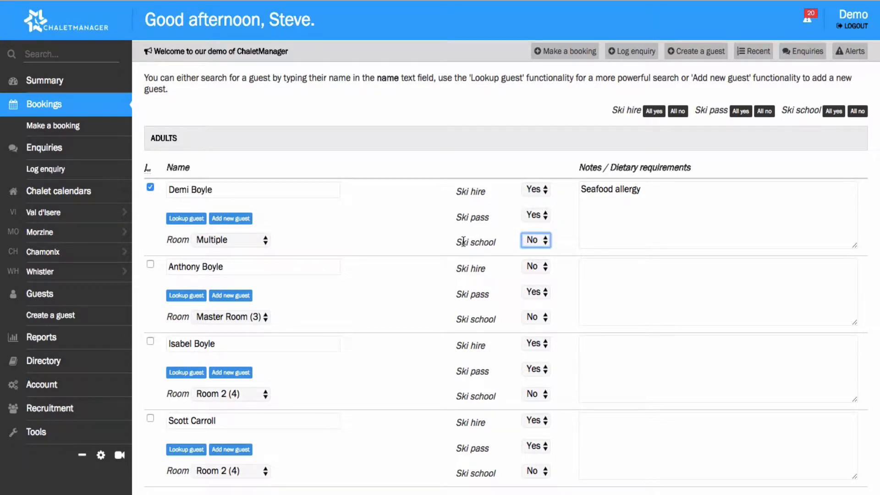
pyautogui.scroll(-1, 438, 241)
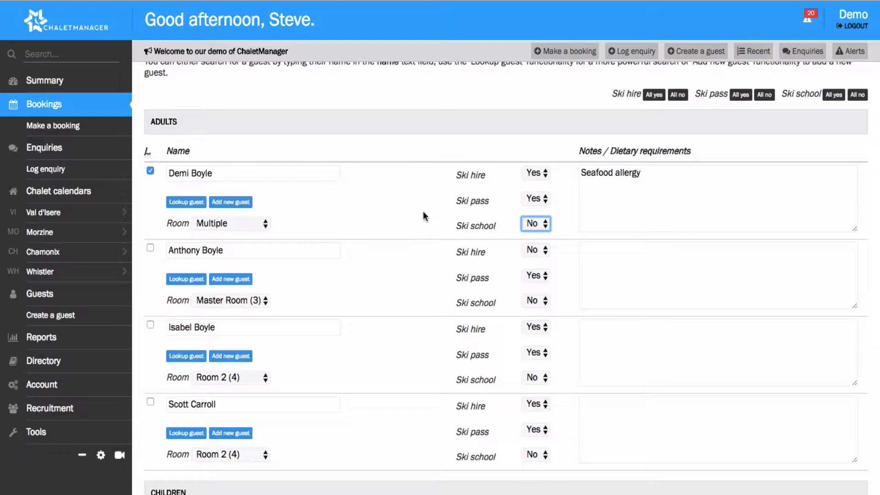
pyautogui.scroll(5, 423, 213)
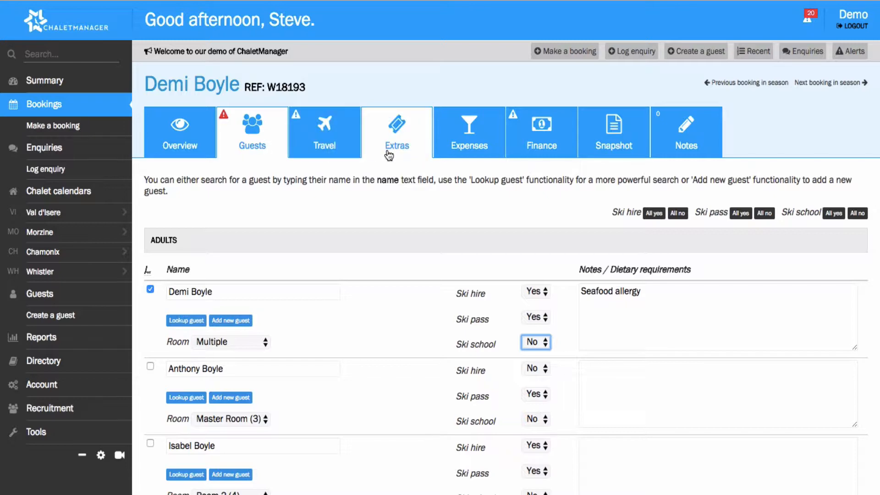
# Check the lead guest's dietary notes and the first child's meal preference options, keeping Eats with parents.
pyautogui.click(648, 321)
pyautogui.scroll(-5, 643, 383)
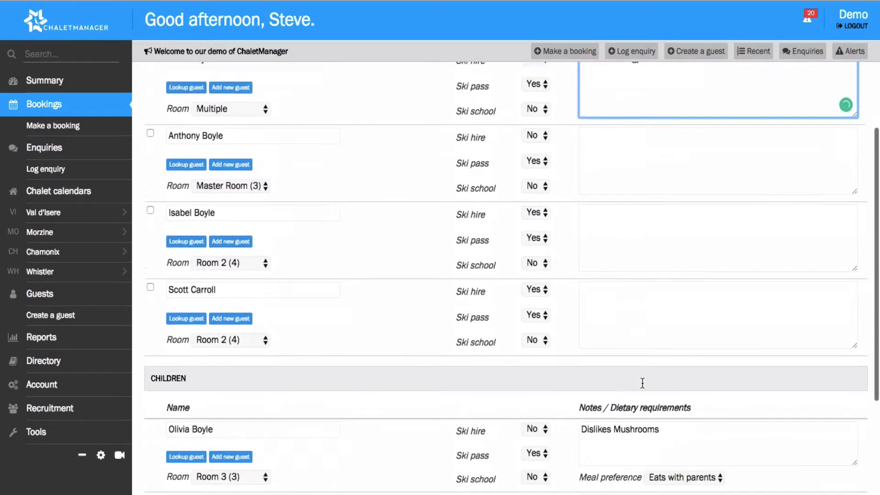
pyautogui.scroll(-4, 643, 383)
pyautogui.click(656, 275)
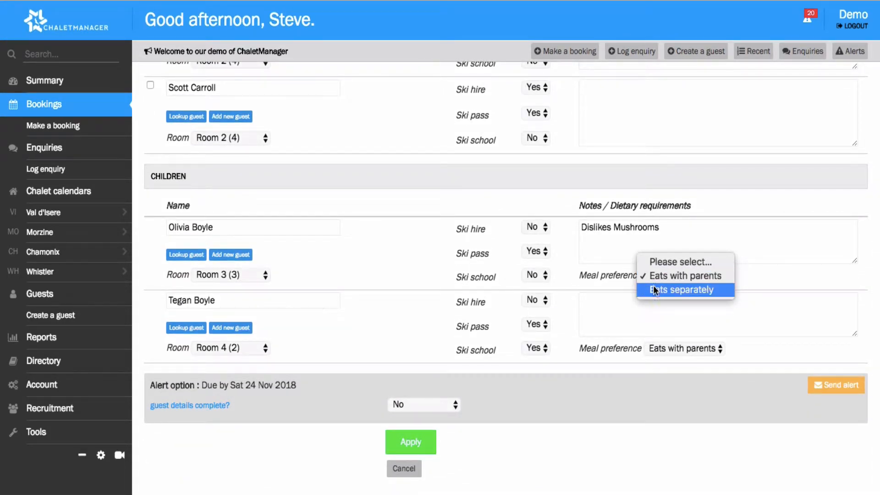
pyautogui.click(446, 287)
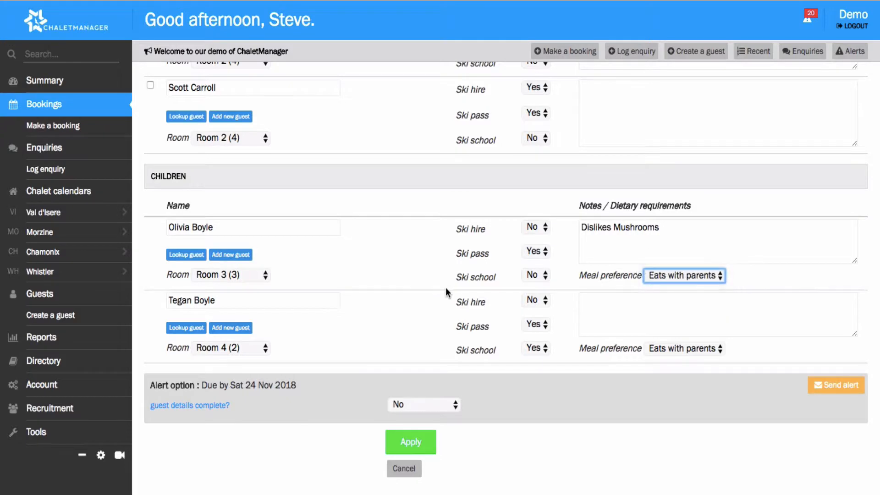
# Switch the lead guest mark to the second adult and restore it to the first adult.
pyautogui.scroll(2, 445, 287)
pyautogui.scroll(5, 446, 288)
pyautogui.scroll(-1, 447, 290)
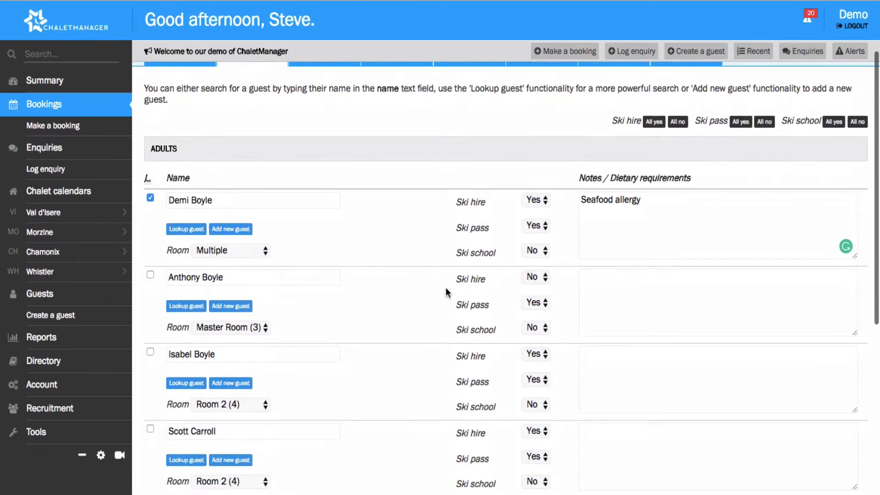
pyautogui.click(151, 198)
pyautogui.click(150, 275)
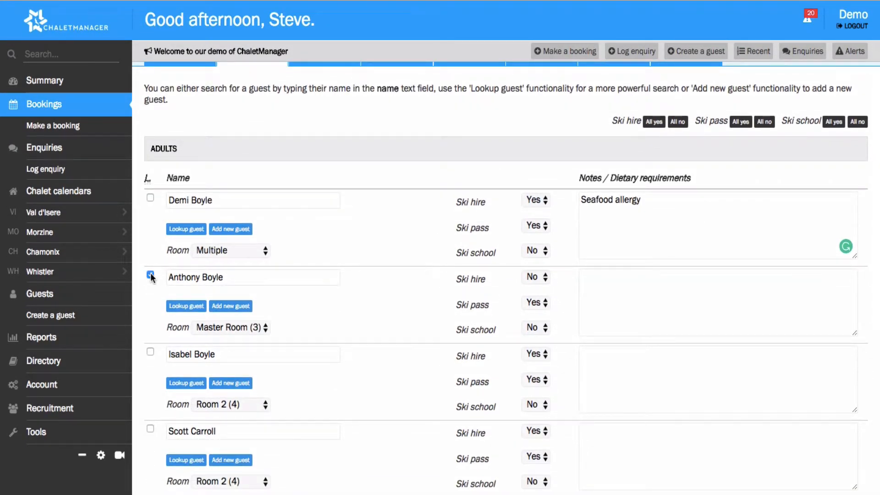
pyautogui.click(150, 276)
pyautogui.click(150, 198)
# Check the lead guest's room options, keep Multiple, and return to the booking's guest list without applying edits.
pyautogui.click(262, 251)
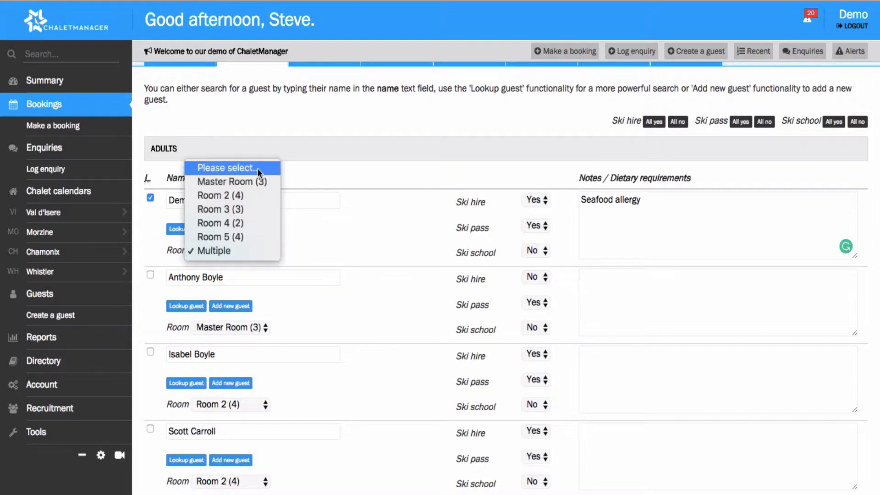
pyautogui.click(354, 237)
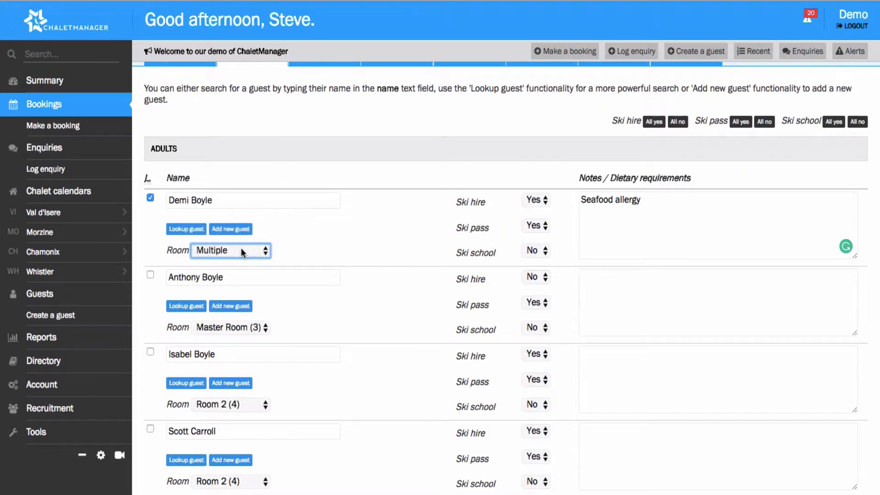
pyautogui.scroll(3, 537, 235)
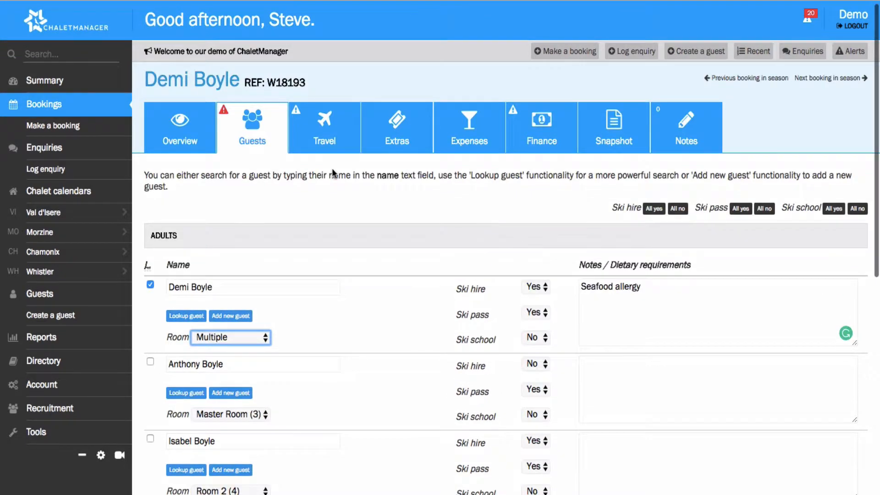
pyautogui.click(268, 150)
pyautogui.click(510, 136)
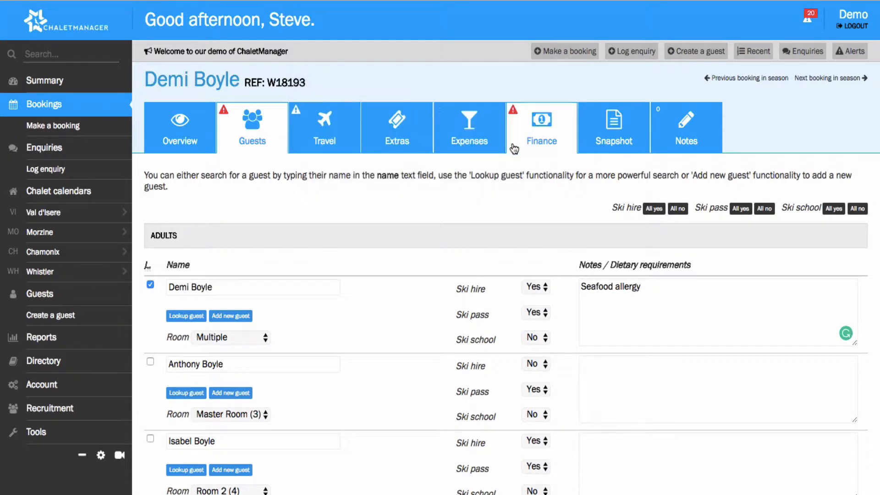
# Reassign the lead guest to the Master Room for Monday 17, update the room assignments and close their window.
pyautogui.scroll(-3, 326, 201)
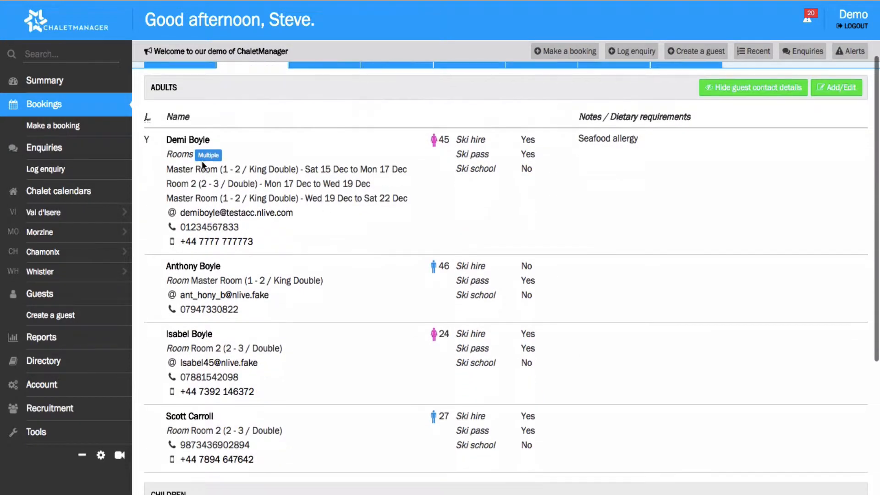
pyautogui.click(201, 159)
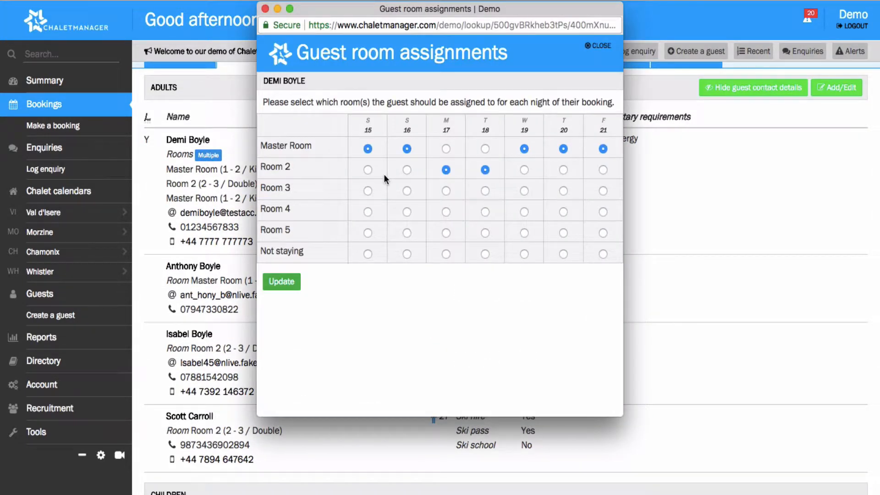
pyautogui.click(446, 149)
pyautogui.click(285, 283)
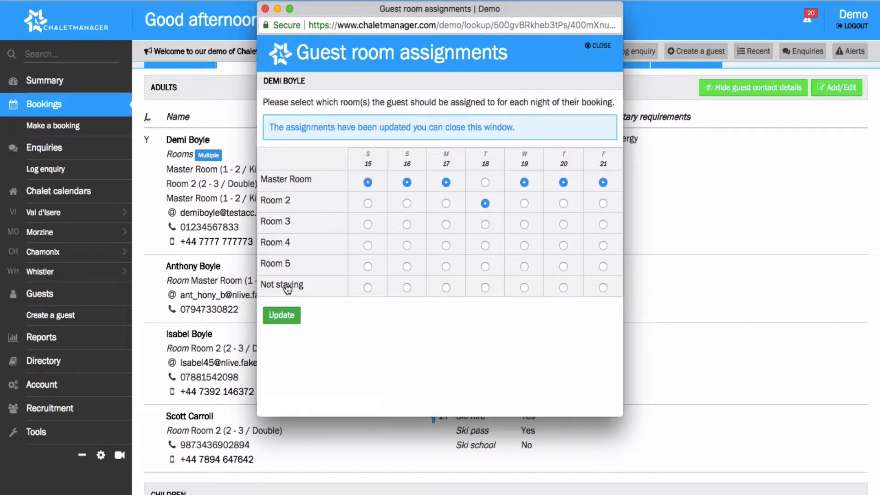
pyautogui.click(265, 9)
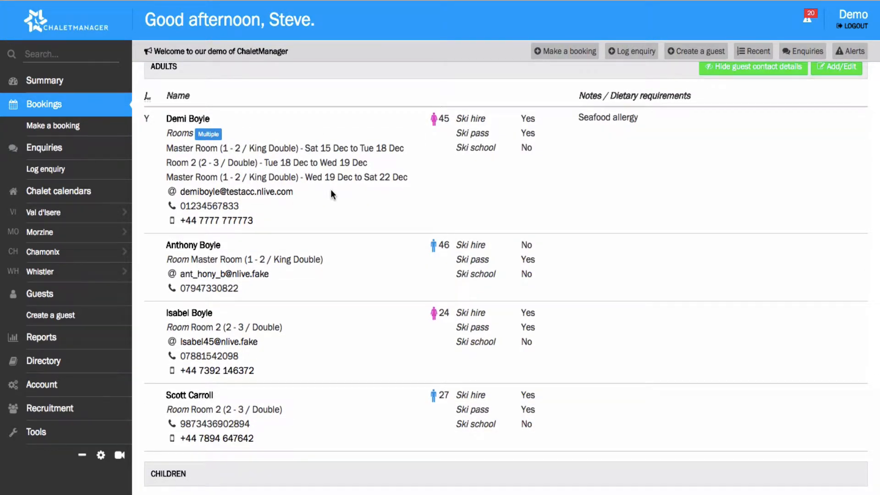
# Open the booking's travel arrangements and review the arrival and departure details.
pyautogui.scroll(3, 331, 191)
pyautogui.click(325, 158)
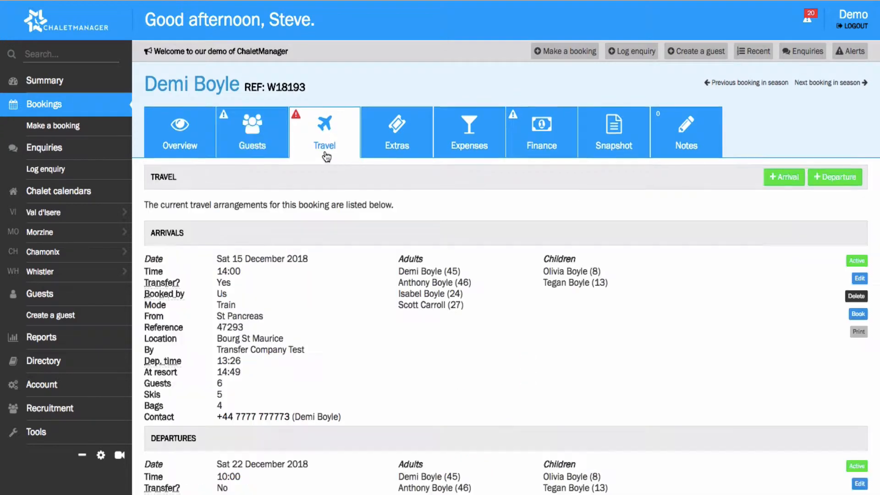
pyautogui.scroll(-3, 532, 308)
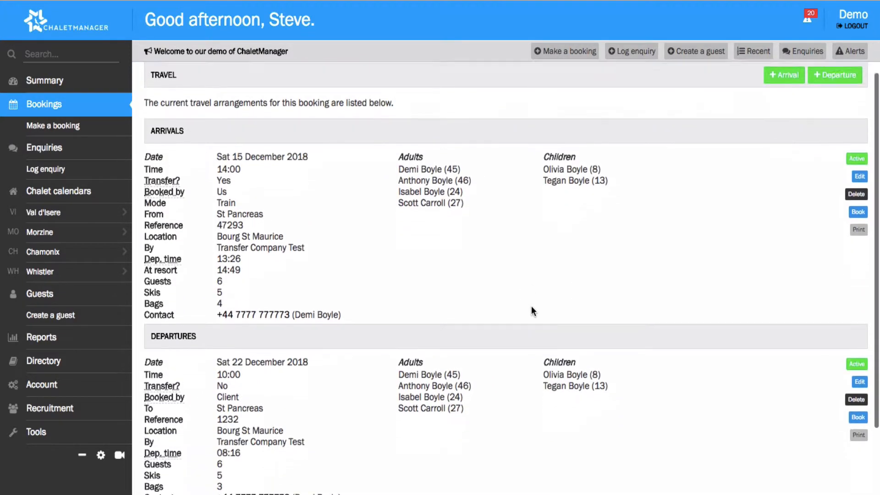
pyautogui.scroll(-1, 532, 310)
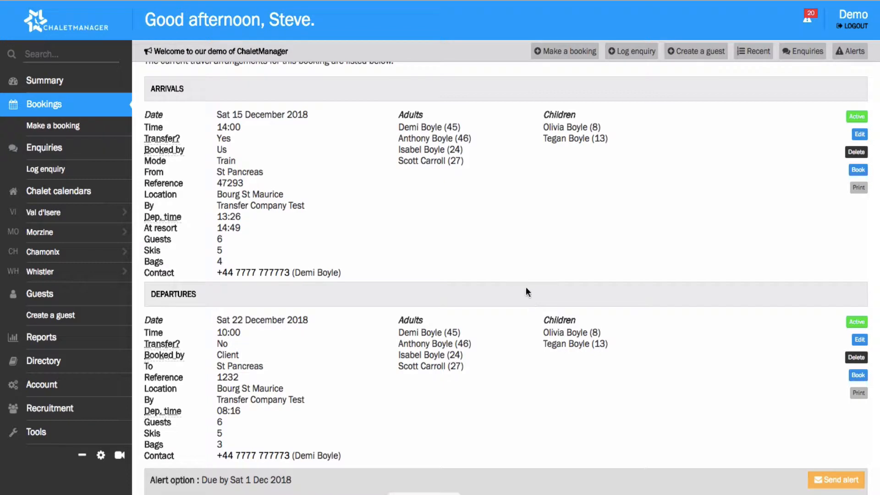
# Examine the arrival's edit form down to its guest selection and return to the travel arrangements without changes.
pyautogui.click(856, 136)
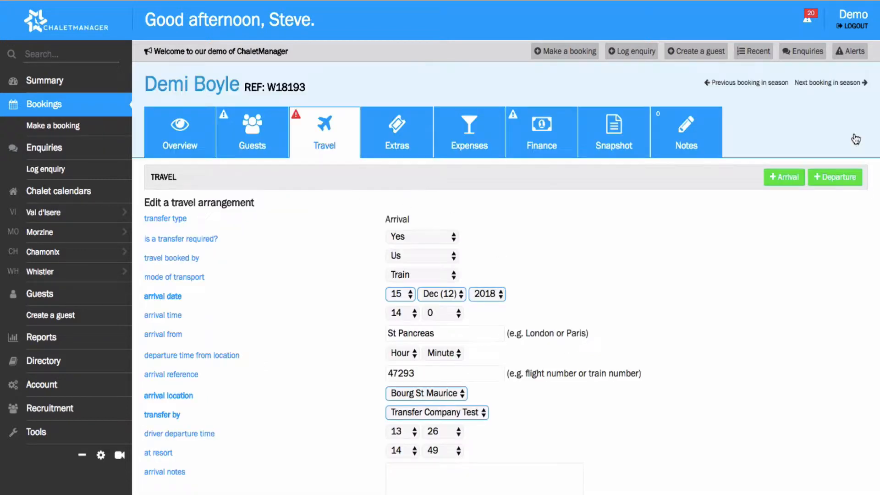
pyautogui.scroll(-1, 642, 249)
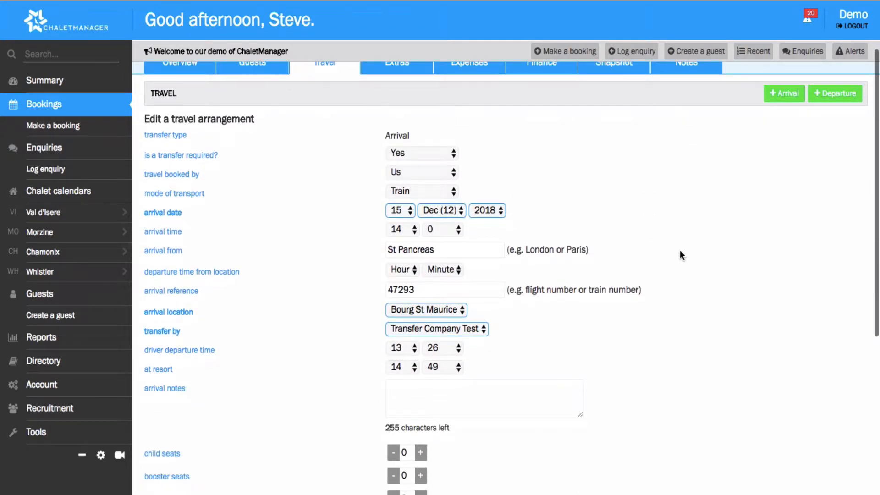
pyautogui.scroll(-6, 680, 250)
pyautogui.scroll(-1, 680, 251)
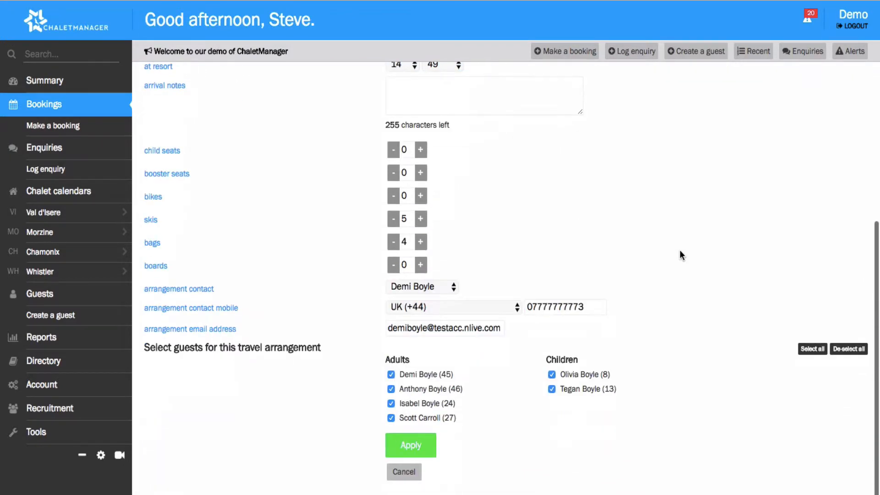
pyautogui.scroll(6, 680, 251)
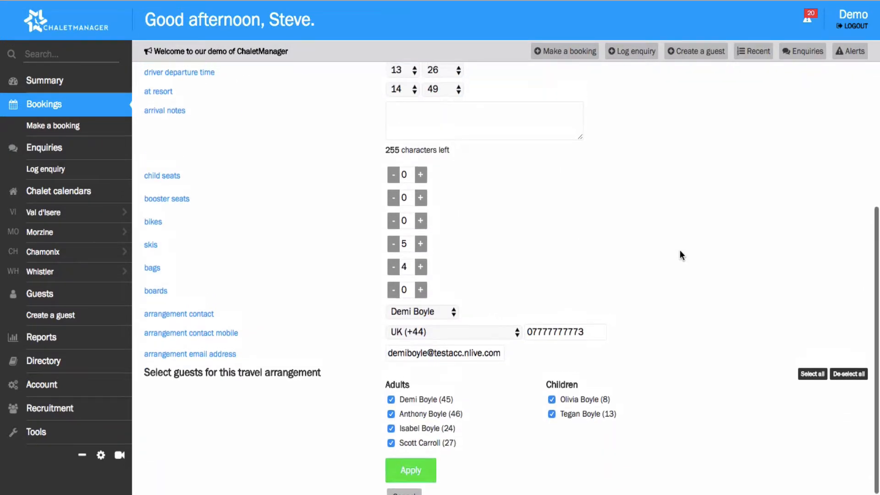
pyautogui.scroll(2, 680, 250)
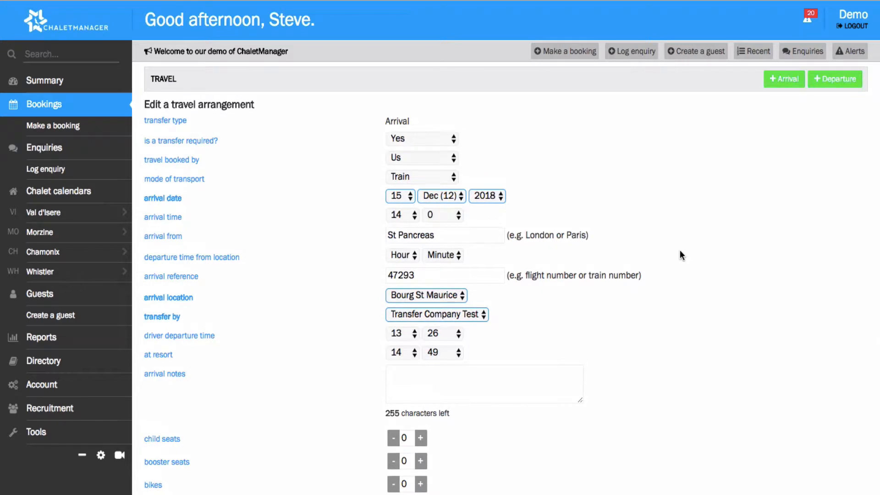
pyautogui.click(346, 110)
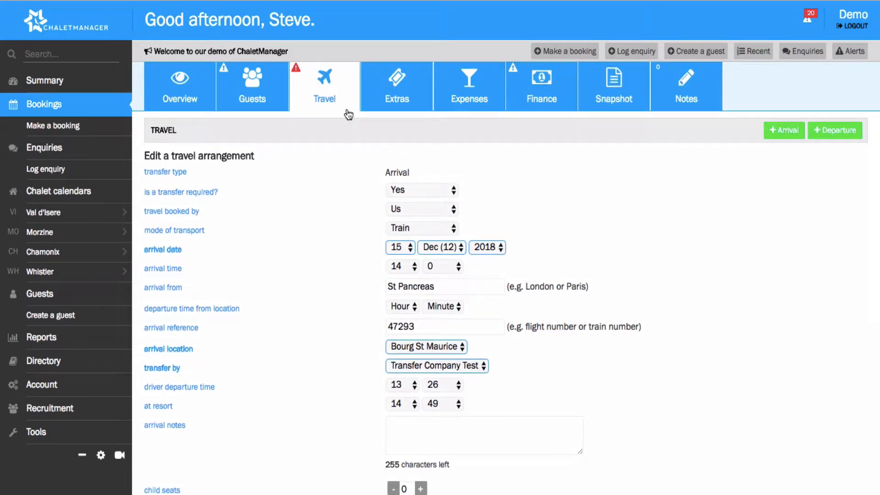
# Check the external transfer suppliers available for the arrival and close the external booking window without choosing one.
pyautogui.scroll(-3, 522, 283)
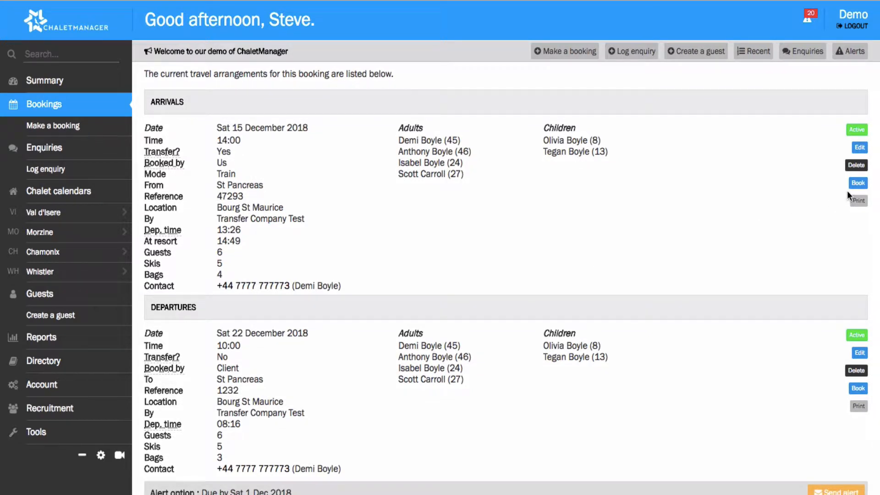
pyautogui.click(854, 187)
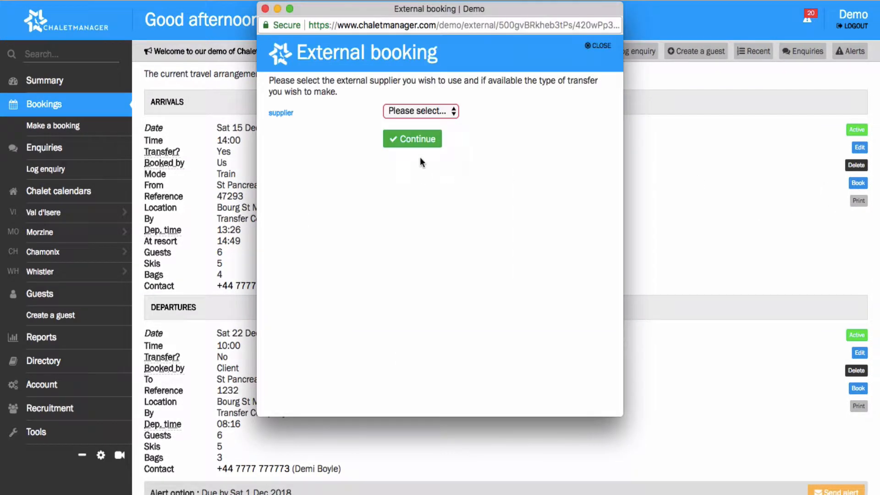
pyautogui.click(421, 112)
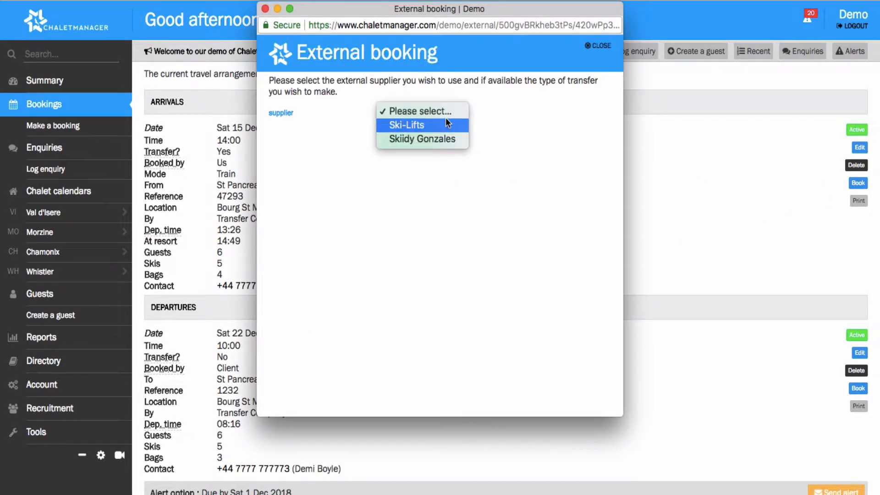
pyautogui.click(488, 118)
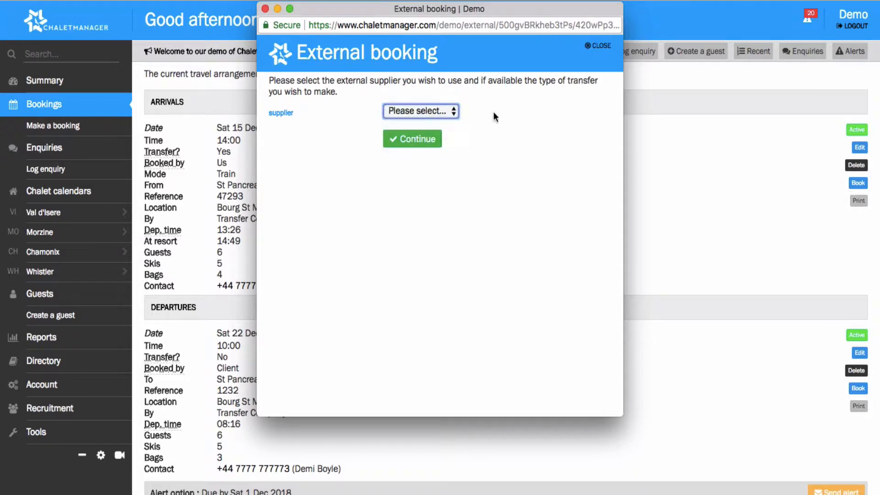
pyautogui.click(266, 9)
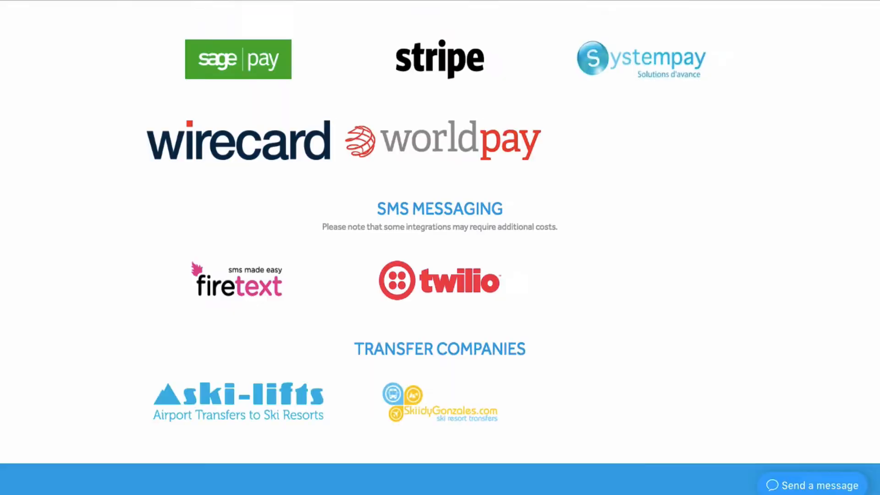
# Open the booking's extras and look through the childcare, ski hire, ski pass and ski school entries.
pyautogui.scroll(1, 563, 243)
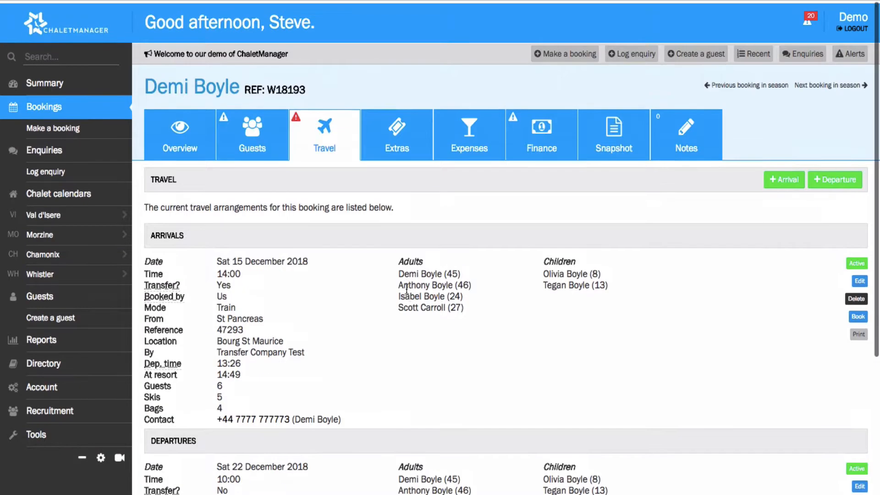
pyautogui.click(401, 156)
pyautogui.scroll(-3, 396, 282)
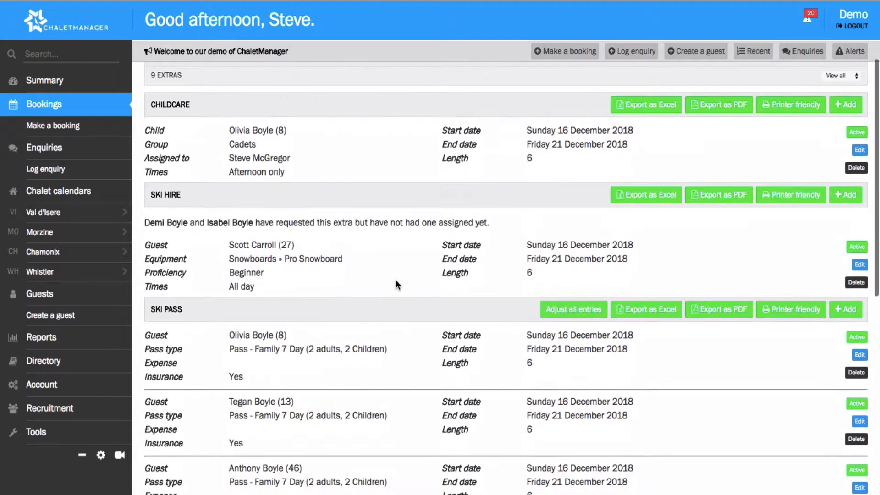
pyautogui.scroll(-9, 185, 338)
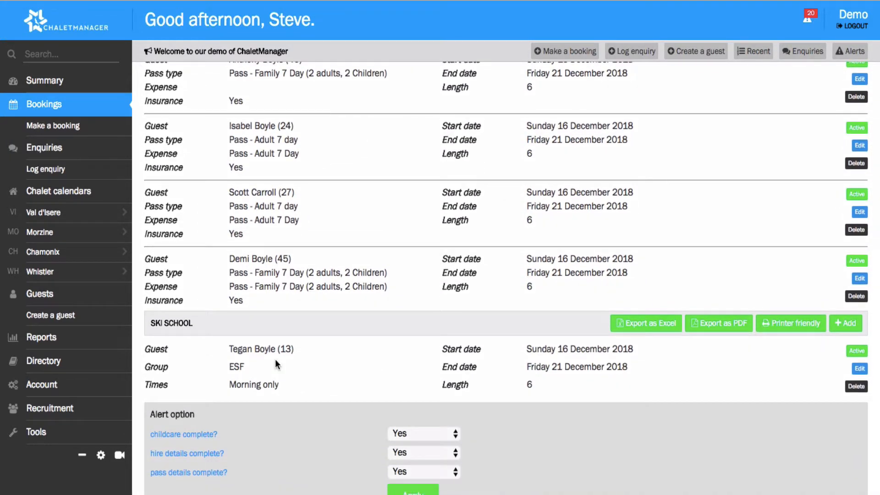
# Examine the childcare entry's edit form and return to the extras list without changes.
pyautogui.scroll(10, 275, 359)
pyautogui.scroll(-1, 275, 359)
pyautogui.scroll(-1, 276, 359)
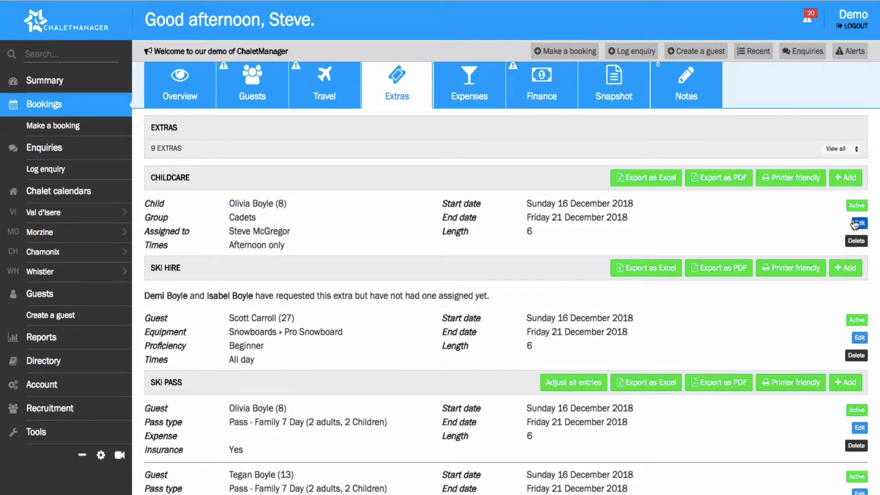
pyautogui.click(855, 224)
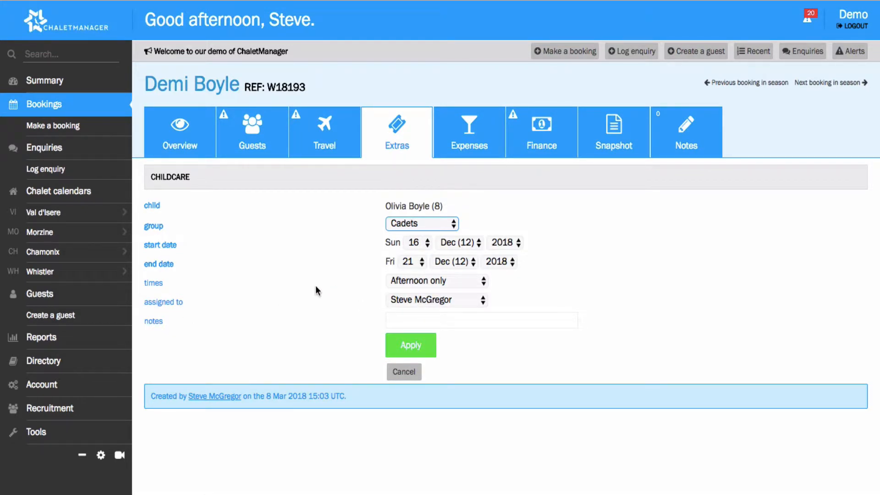
pyautogui.click(395, 144)
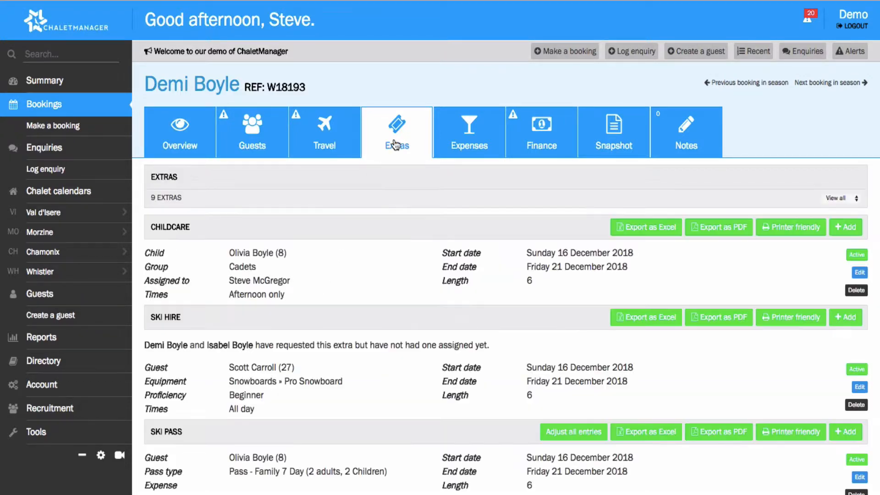
# Review the booking's ski hire and ski pass entries in the extras list.
pyautogui.scroll(-3, 423, 284)
pyautogui.scroll(-2, 423, 284)
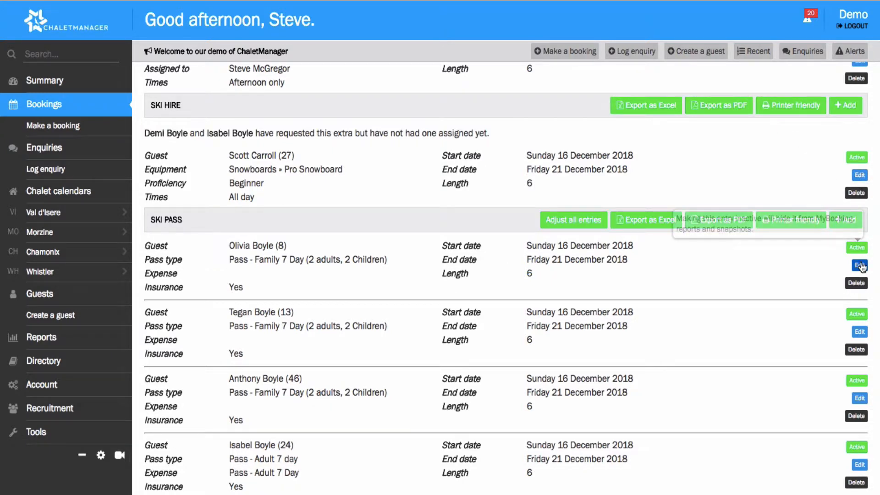
pyautogui.scroll(-3, 715, 276)
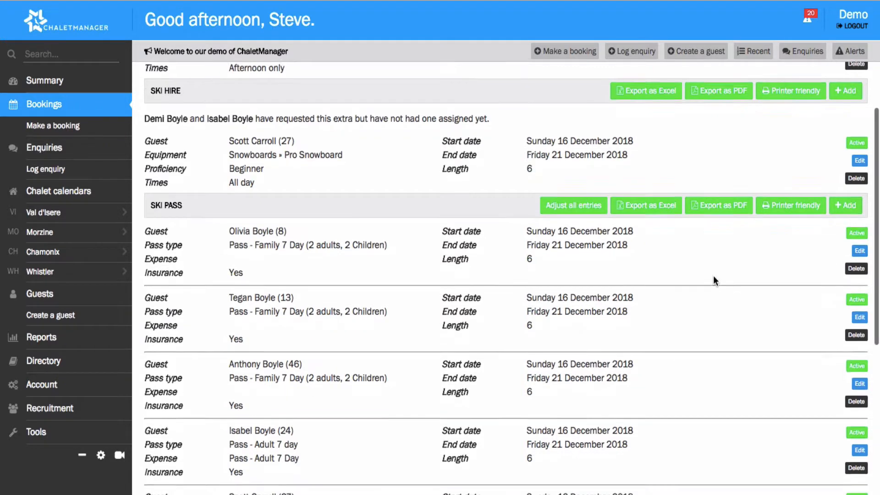
# Export the booking's ski pass entries as a PDF, look over the exported guest list and close it.
pyautogui.scroll(-6, 830, 250)
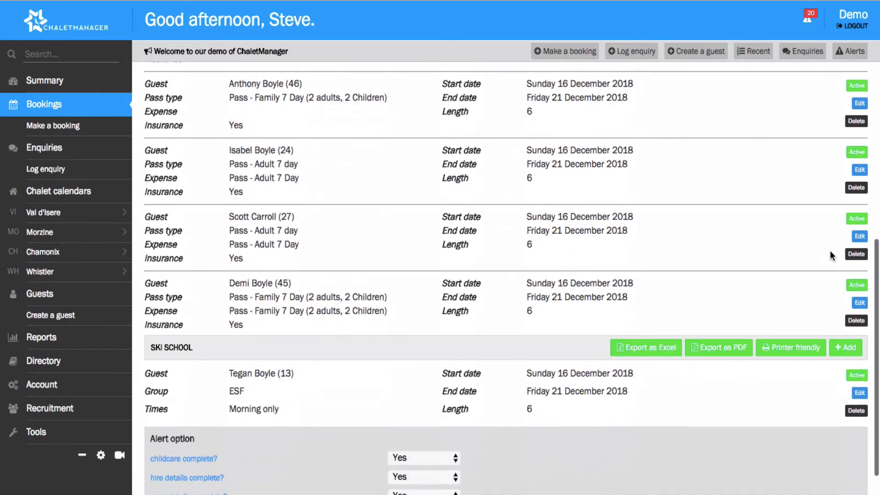
pyautogui.scroll(1, 499, 205)
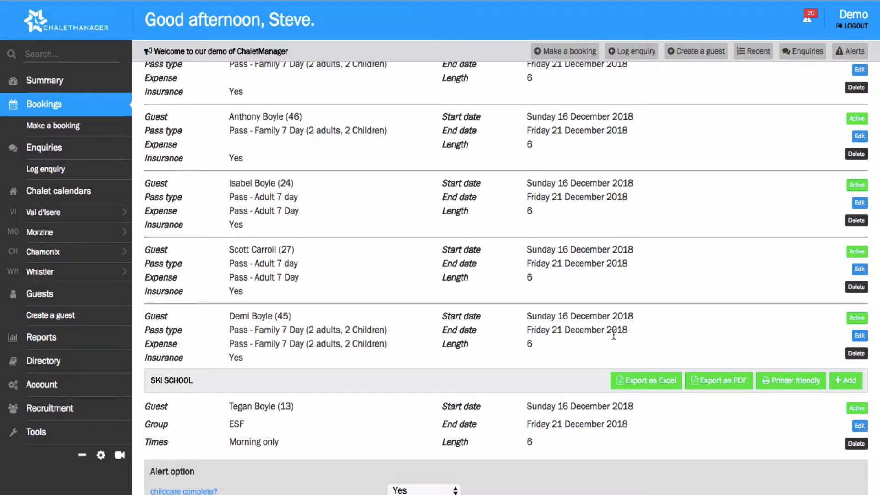
pyautogui.scroll(8, 614, 335)
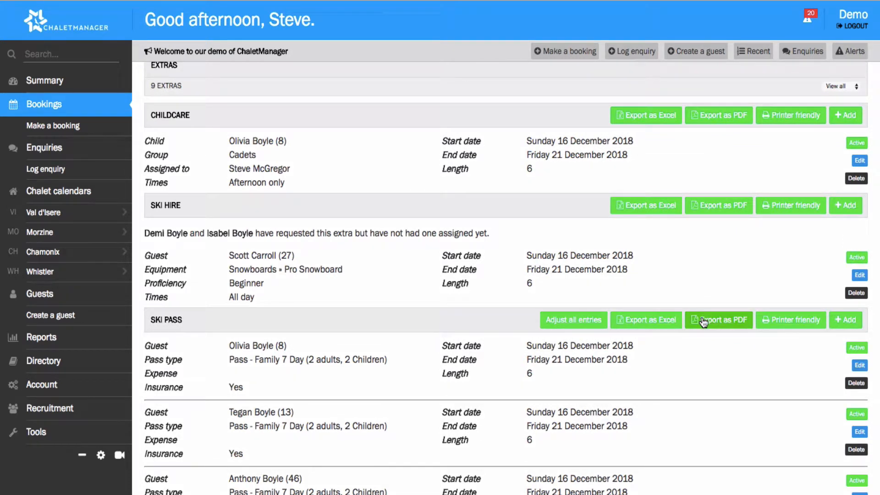
pyautogui.click(704, 323)
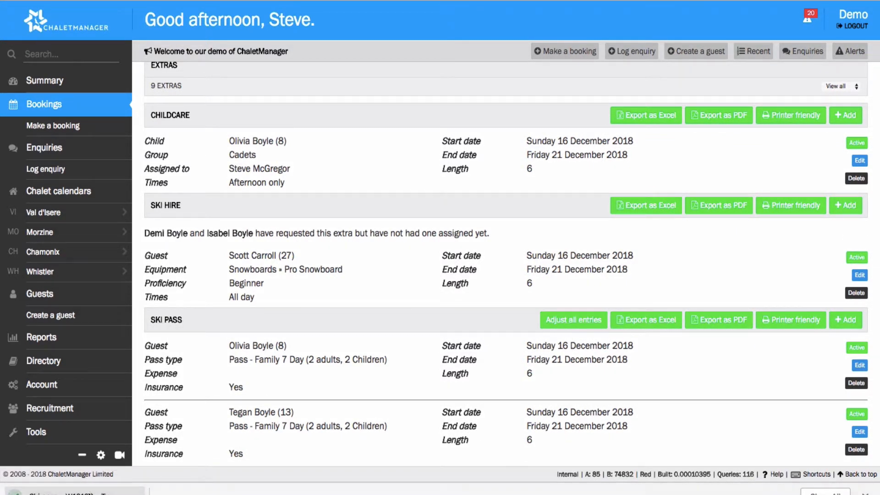
pyautogui.click(89, 494)
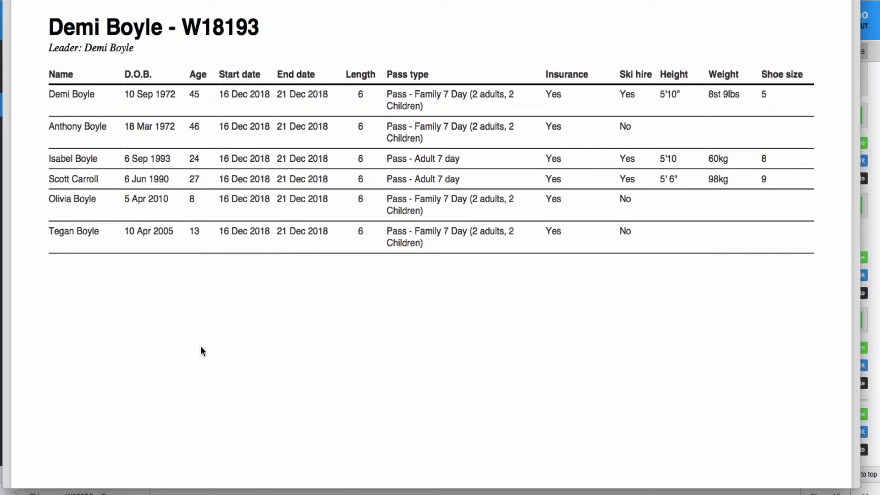
pyautogui.scroll(1, 201, 352)
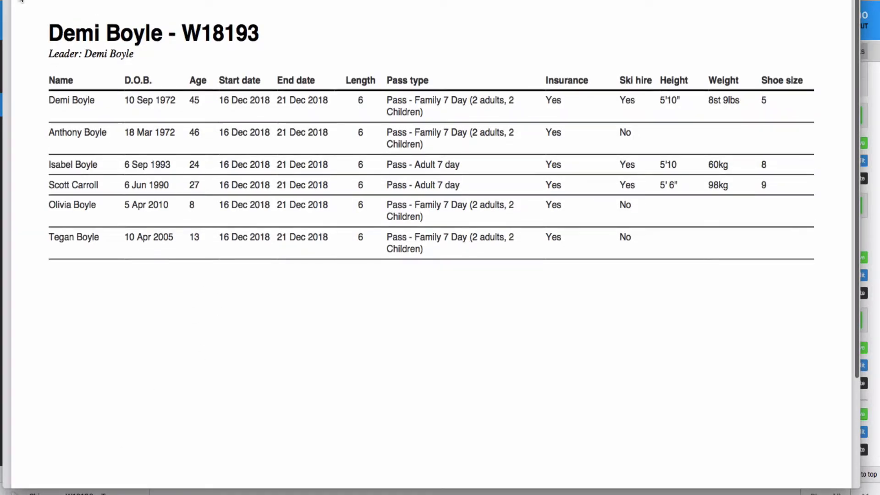
pyautogui.press('super+w')
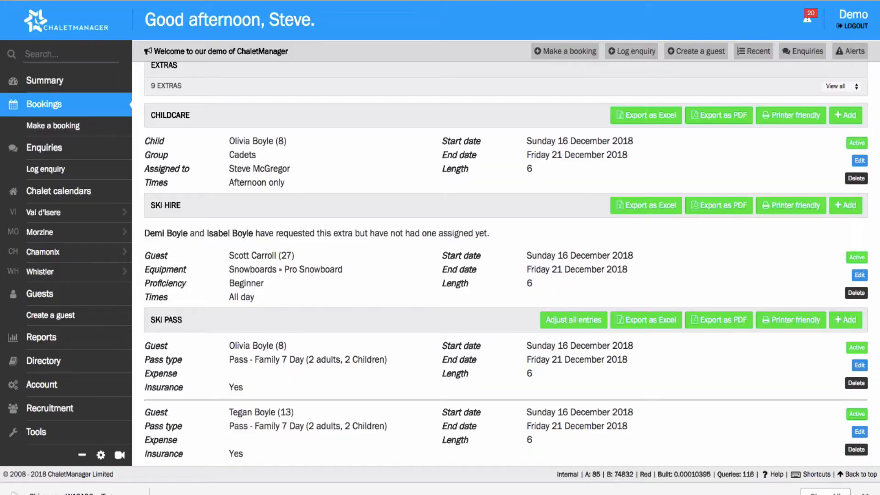
# Open the ski school entry for editing, check the available groups and save the entry with the ESF group.
pyautogui.scroll(-10, 450, 230)
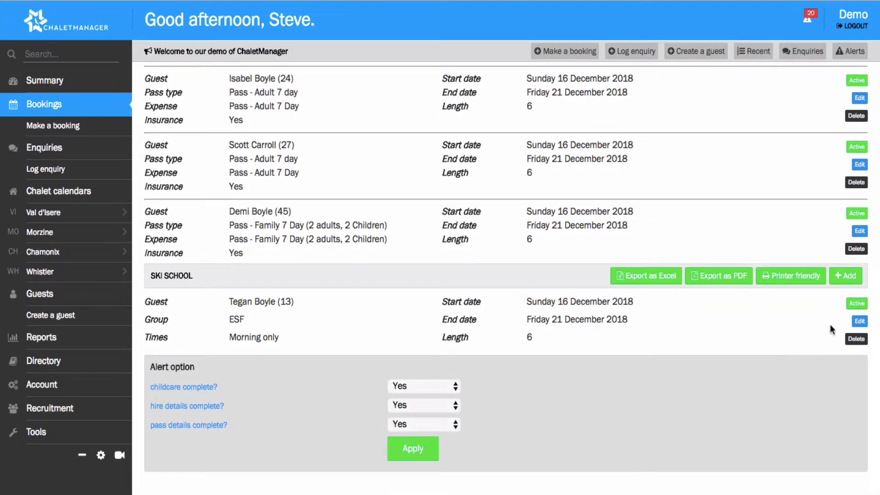
pyautogui.click(859, 321)
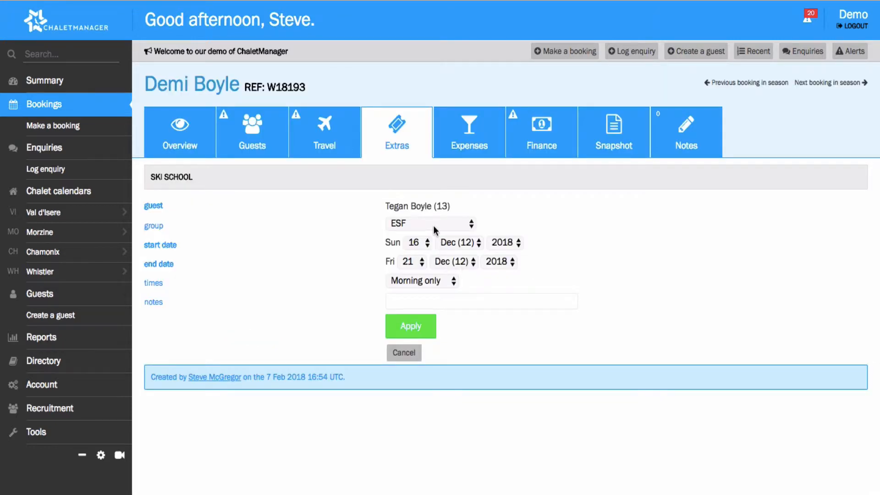
pyautogui.click(435, 226)
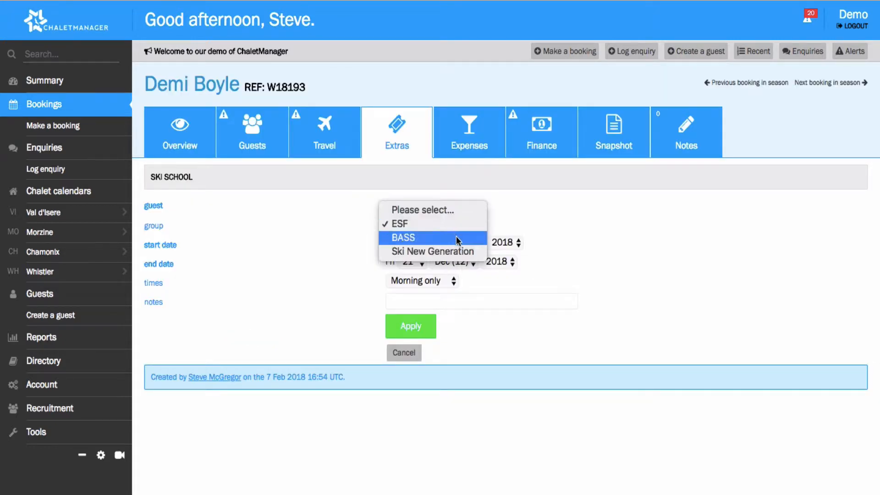
pyautogui.click(560, 234)
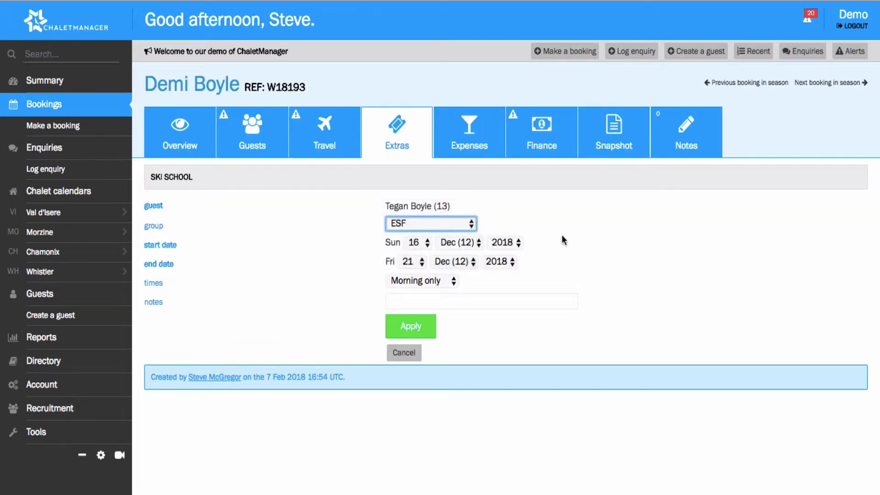
pyautogui.click(417, 338)
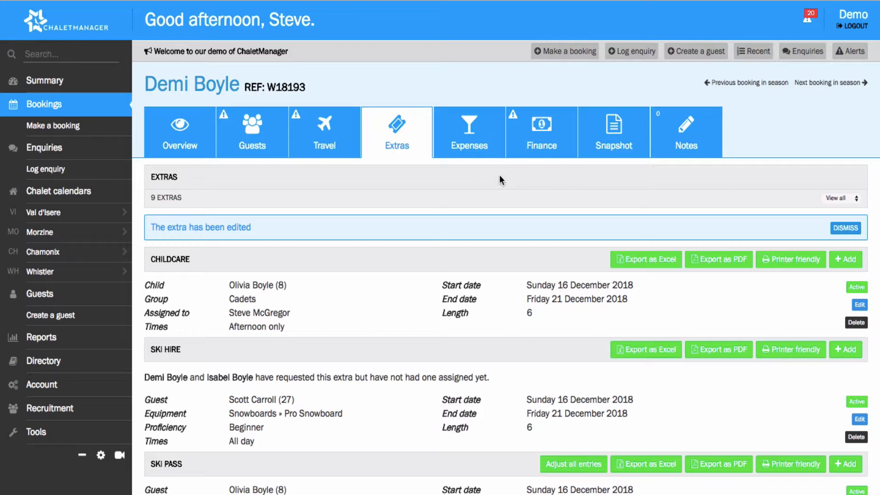
# Open the booking's expenses, browse the expense lookup without choosing an item, and review the form for adding an entry.
pyautogui.click(478, 150)
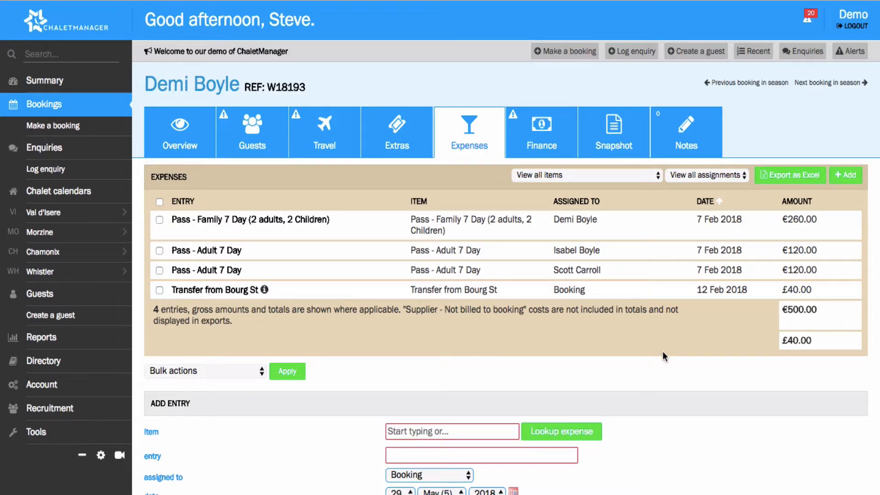
pyautogui.scroll(-1, 662, 352)
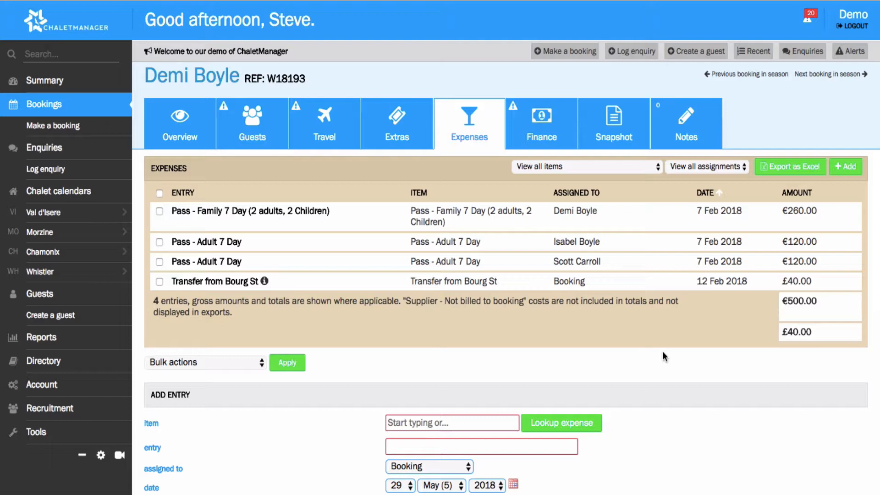
pyautogui.click(568, 421)
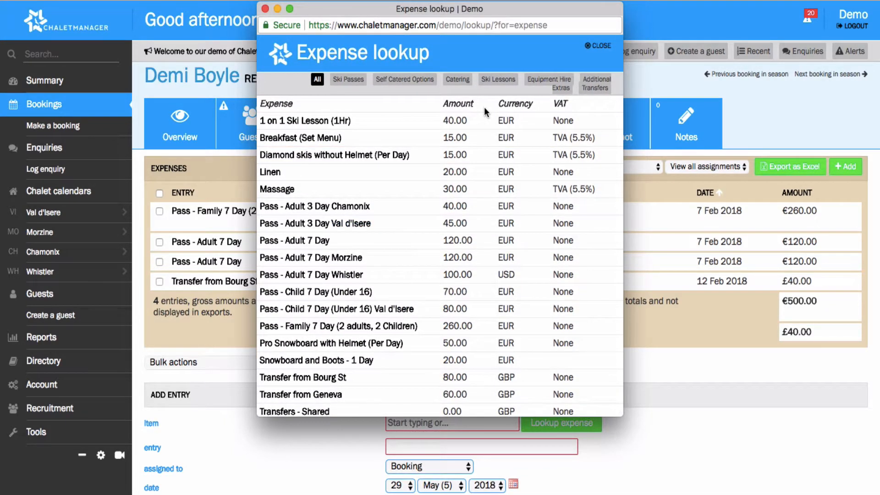
pyautogui.click(266, 9)
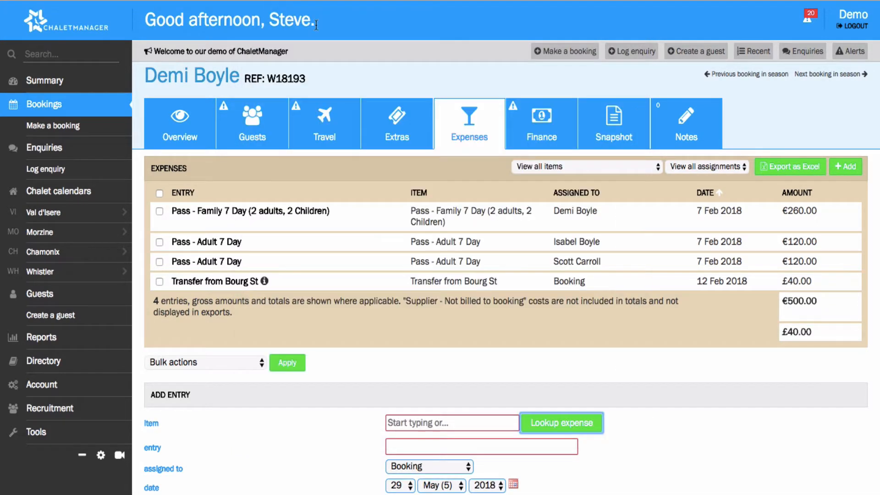
pyautogui.scroll(-6, 638, 400)
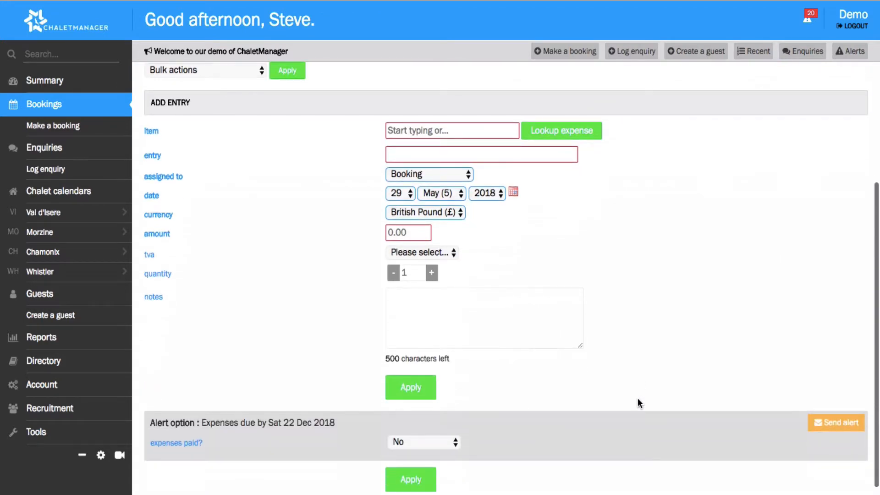
pyautogui.scroll(6, 638, 399)
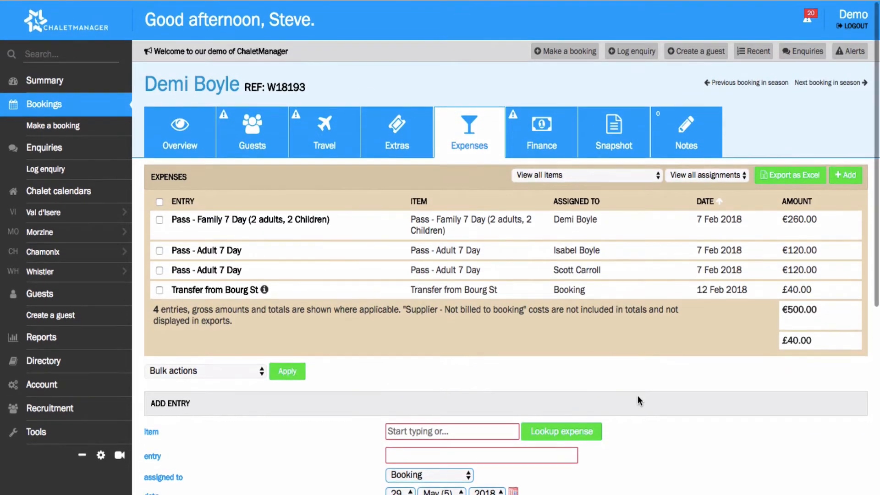
# Open the booking's finance records and check the balance effect and assignment options for adding an entry.
pyautogui.click(542, 148)
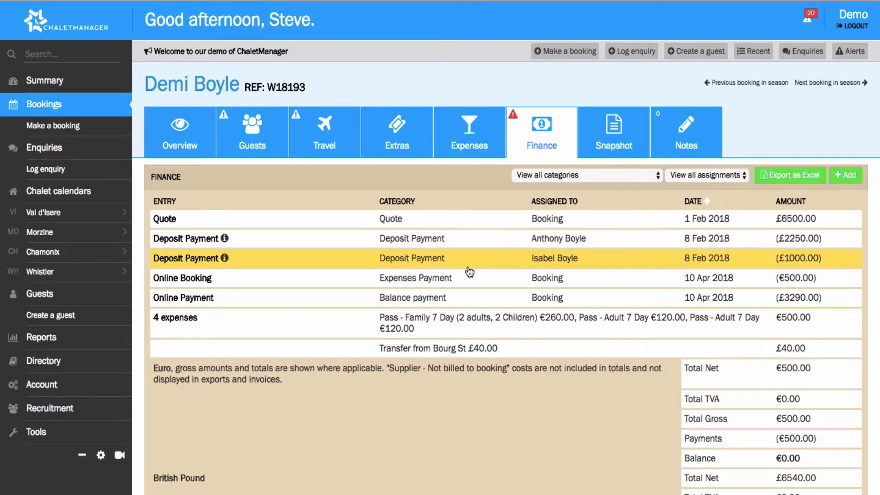
pyautogui.scroll(-5, 525, 449)
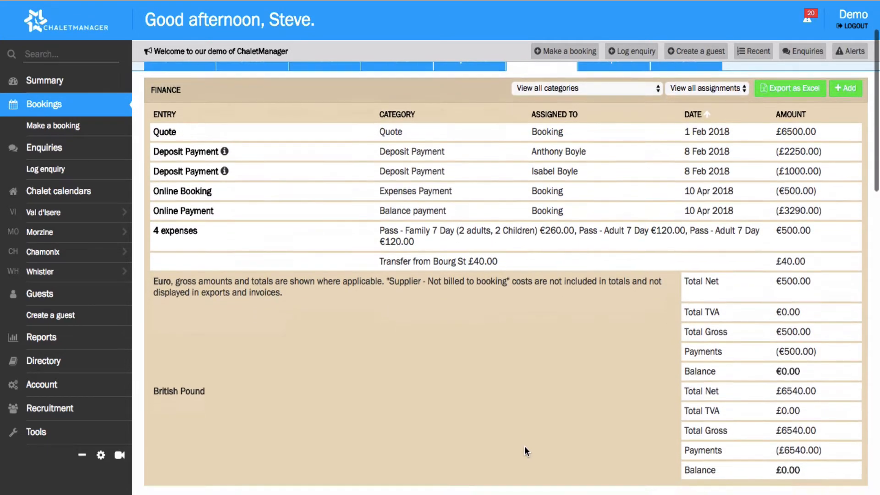
pyautogui.scroll(-5, 525, 447)
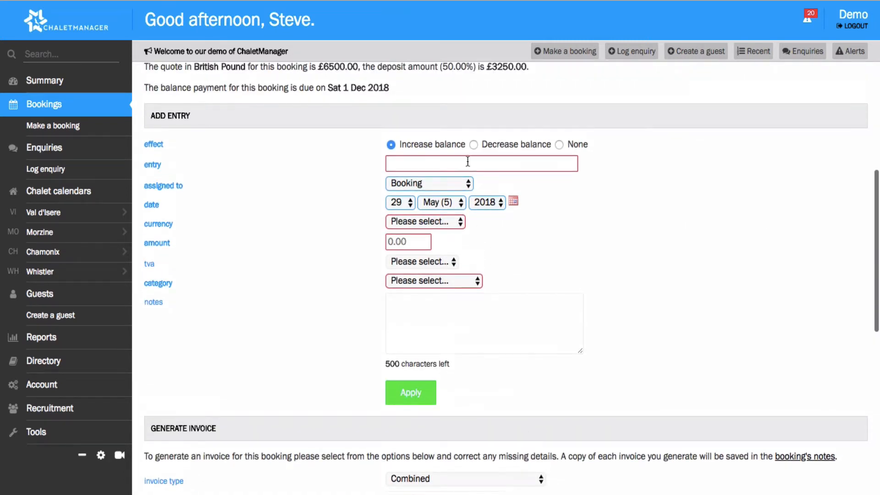
pyautogui.click(474, 145)
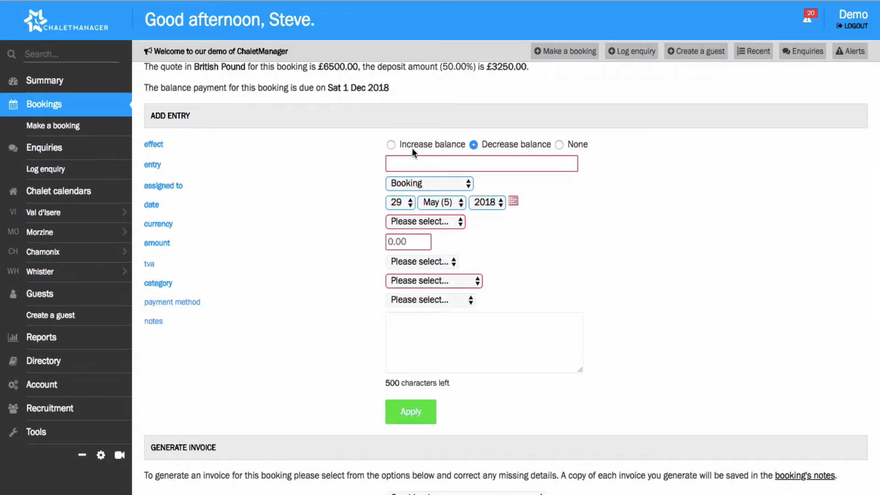
pyautogui.click(391, 145)
pyautogui.click(395, 179)
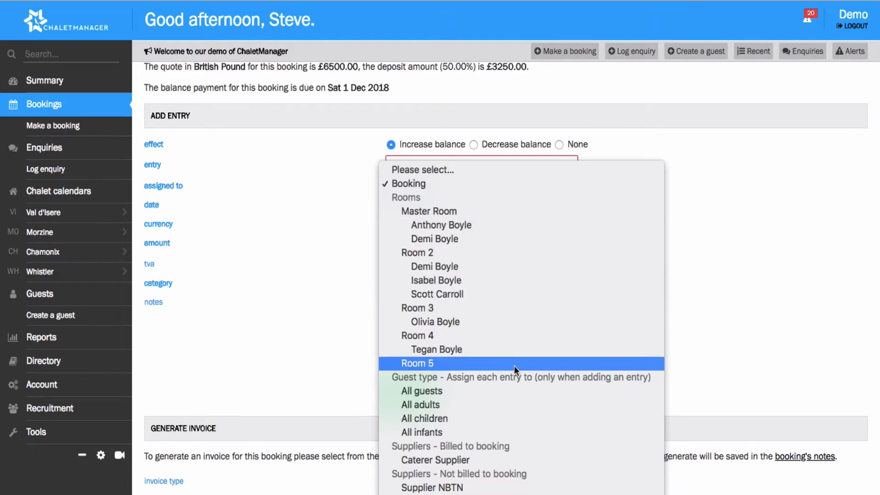
pyautogui.click(708, 267)
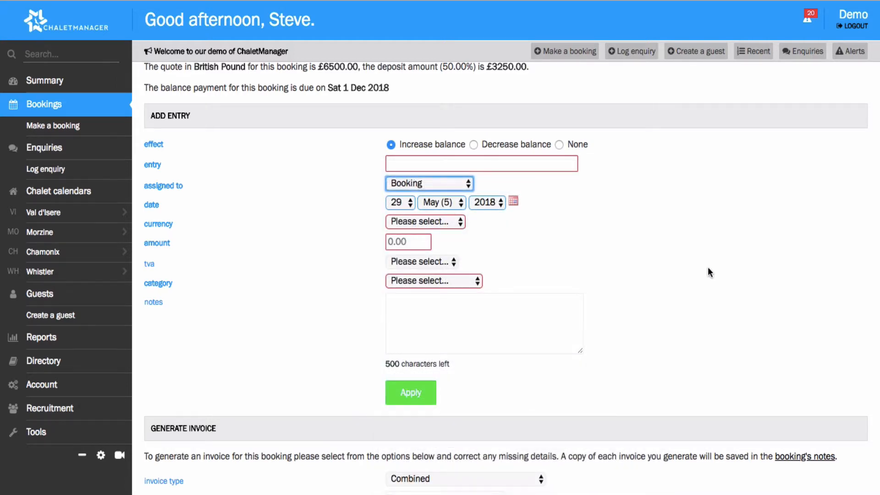
# Examine the invoice generation options, saved invoices and deposit and balance alert settings in the booking's finance records.
pyautogui.scroll(-10, 708, 267)
pyautogui.scroll(-3, 708, 268)
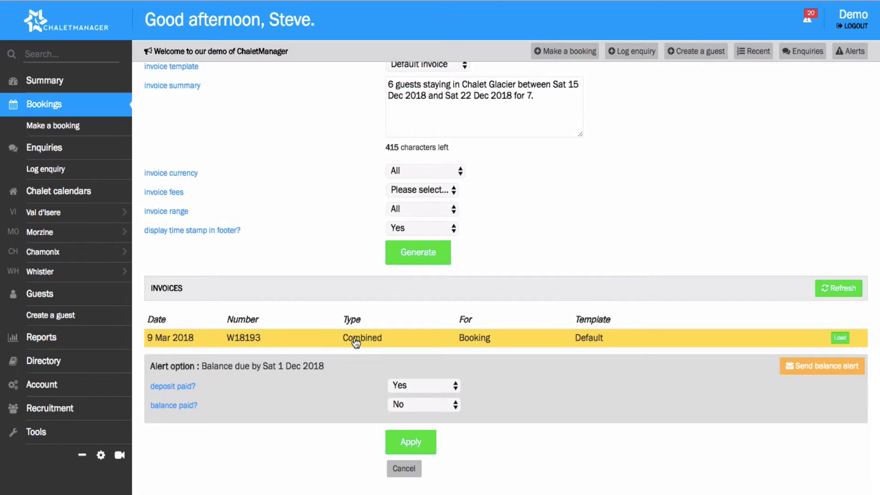
pyautogui.scroll(5, 518, 235)
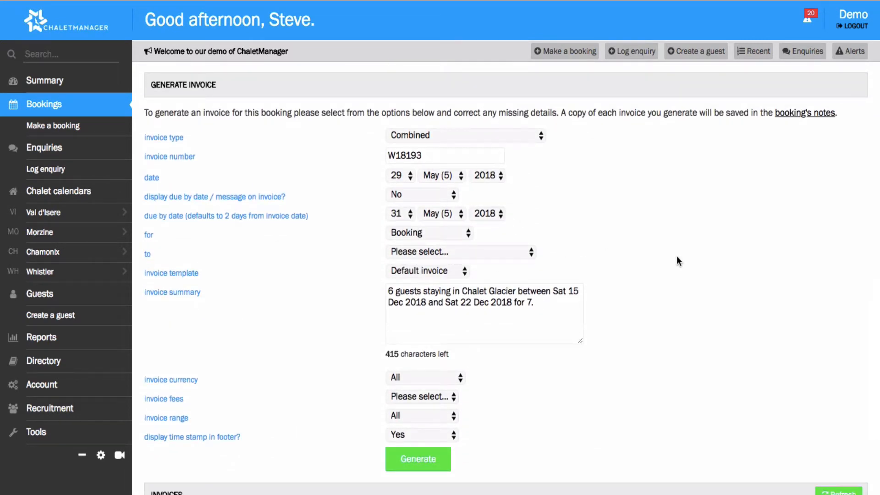
pyautogui.scroll(10, 719, 259)
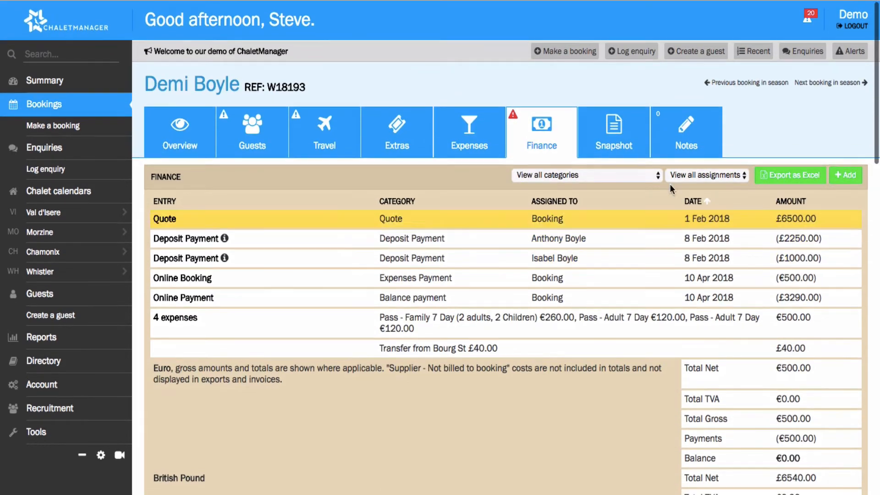
# Leave the finance records without saving and generate a PDF snapshot of the booking with all sections included.
pyautogui.click(619, 135)
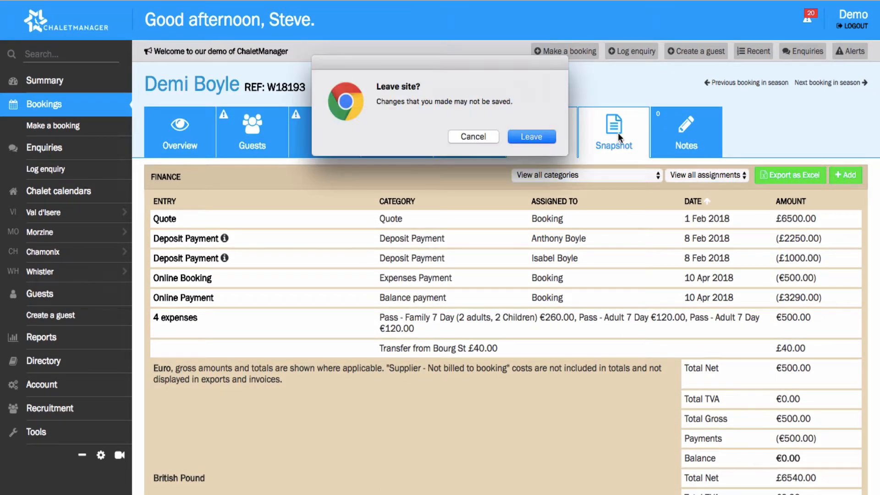
pyautogui.click(531, 138)
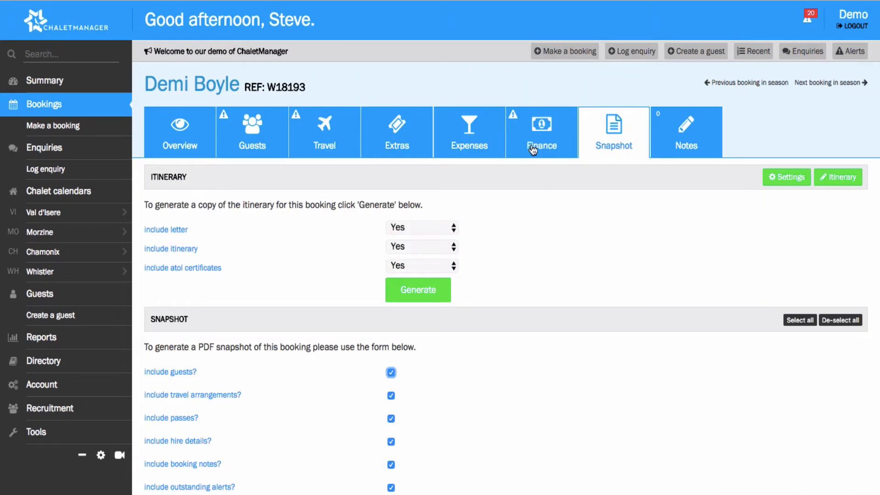
pyautogui.scroll(-6, 519, 256)
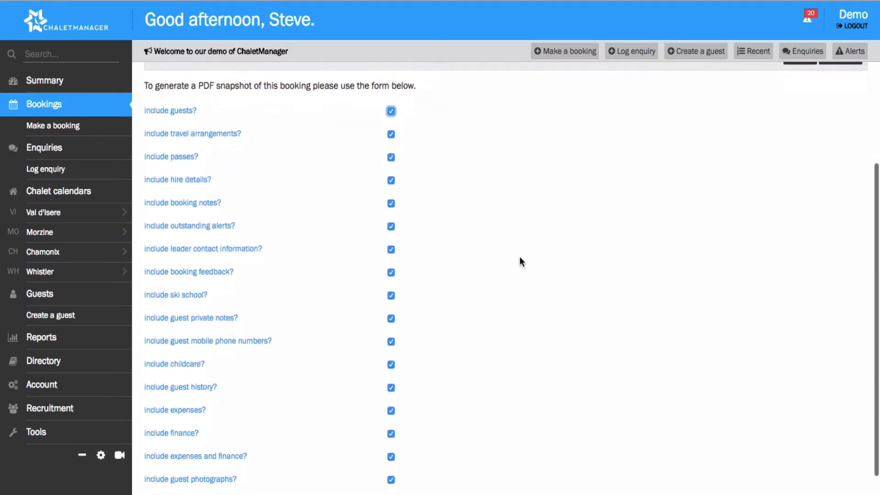
pyautogui.scroll(-1, 344, 318)
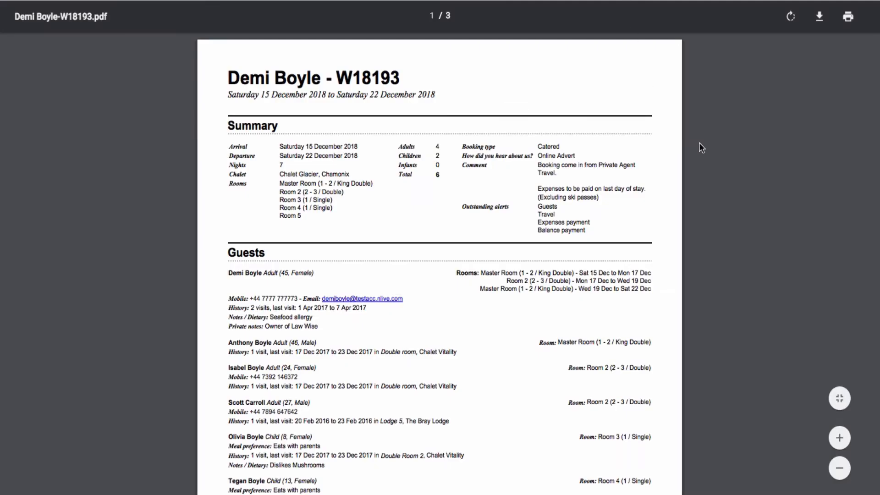
# Read through the summary, guests and travel arrangements in the snapshot PDF, and return to the itinerary and snapshot options.
pyautogui.scroll(-3, 675, 103)
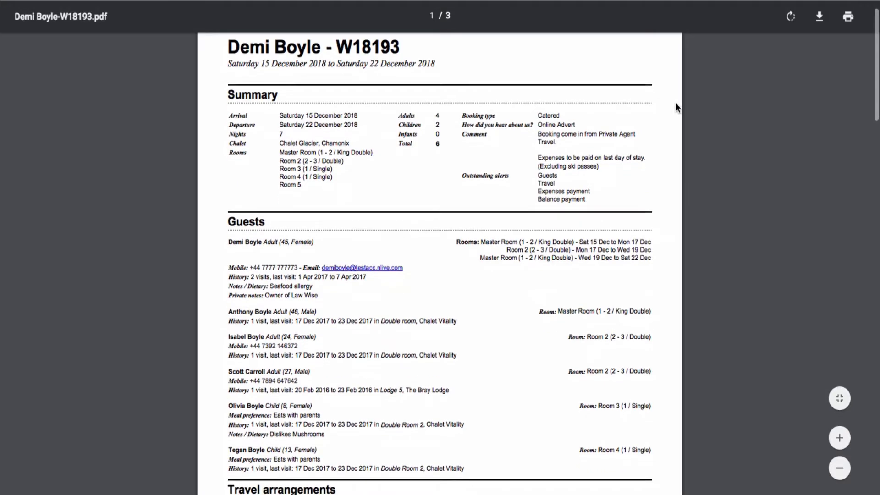
pyautogui.scroll(-5, 675, 104)
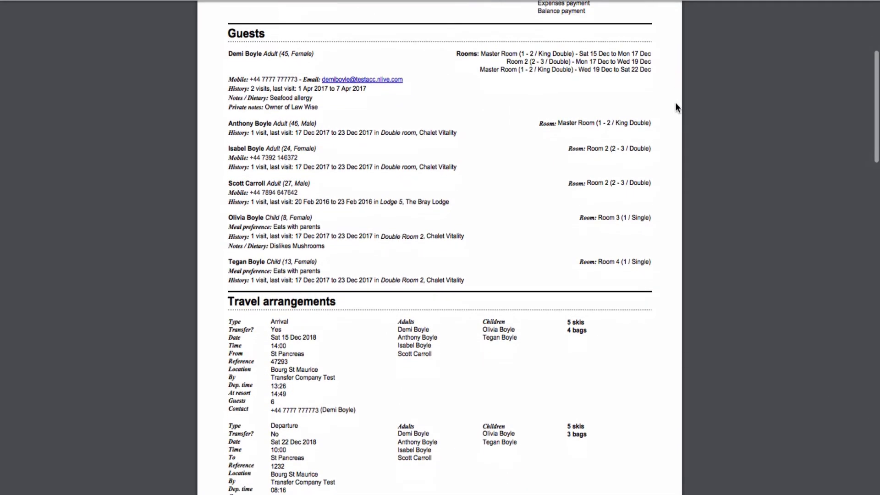
pyautogui.scroll(10, 675, 102)
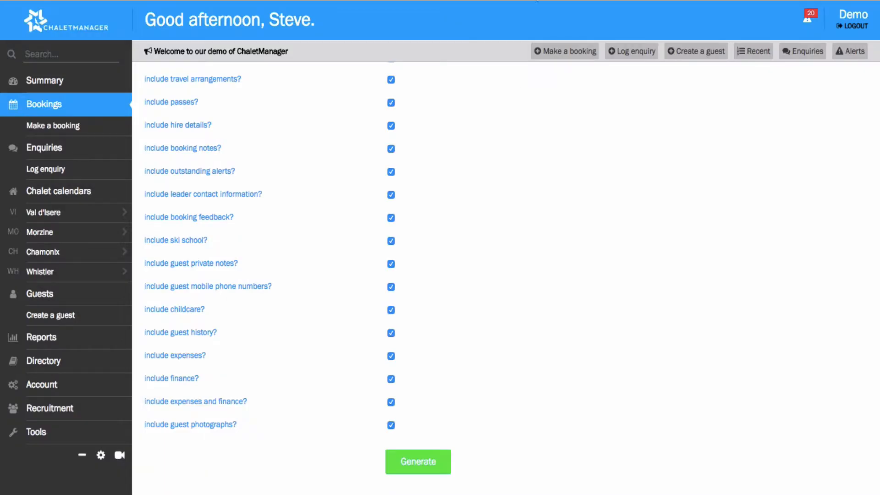
pyautogui.scroll(6, 488, 251)
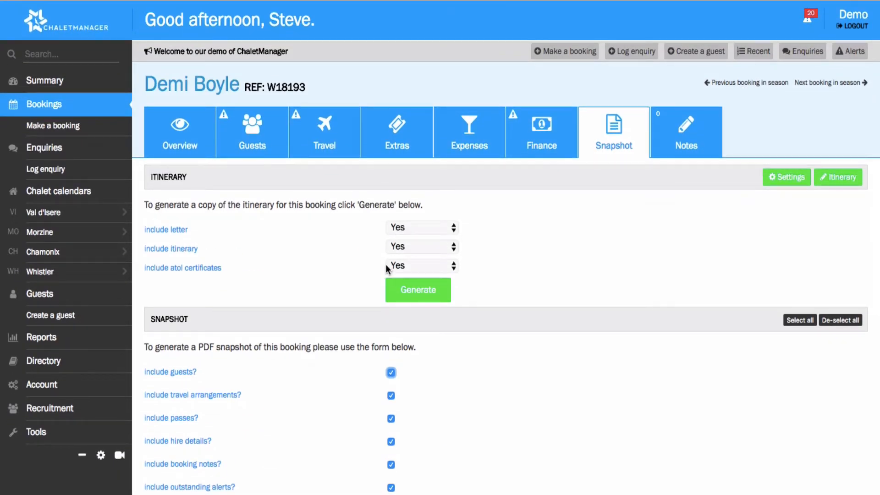
# Check the choices for including the ATOL certificates and the itinerary in the booking's generated itinerary, keeping both at Yes.
pyautogui.click(400, 265)
pyautogui.click(502, 267)
pyautogui.click(454, 248)
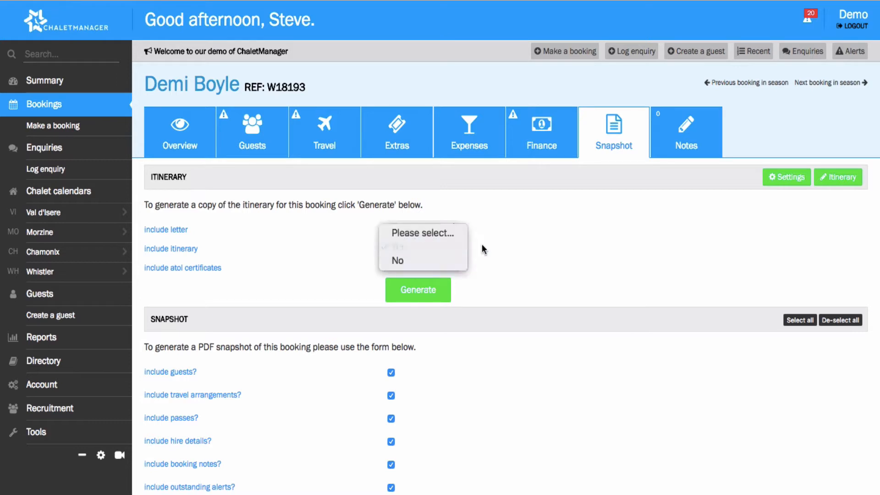
pyautogui.click(518, 243)
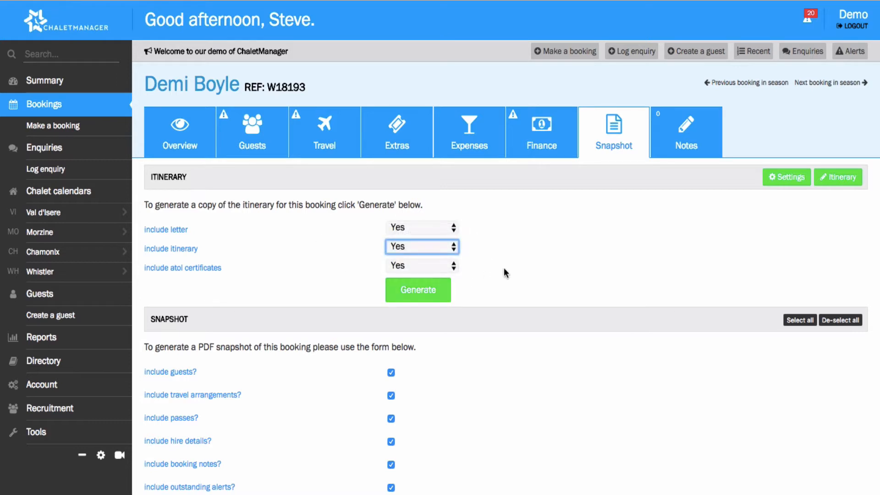
# Edit the invoice note in the booking's notes so the invoice displays in the MyBooking finance section, and apply the change.
pyautogui.click(680, 147)
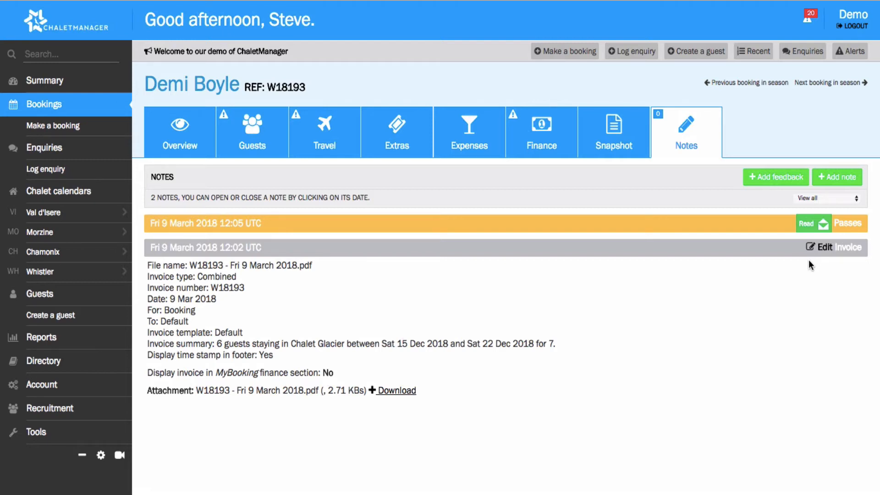
pyautogui.click(824, 248)
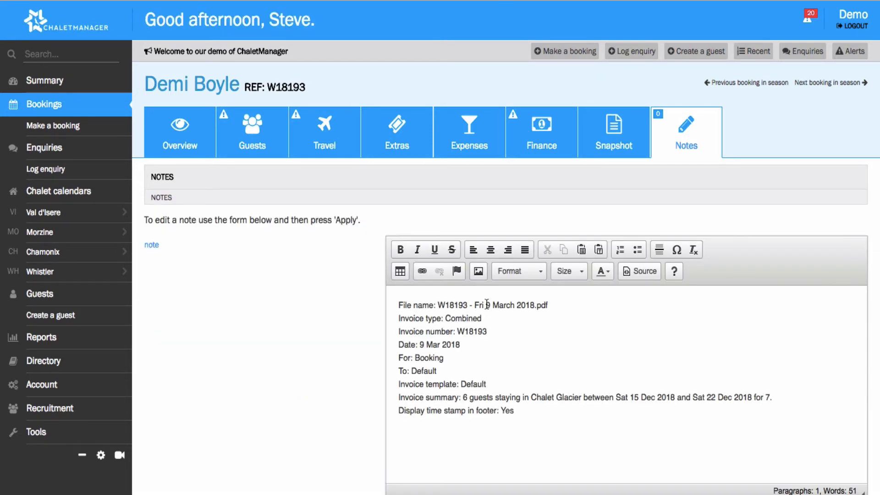
pyautogui.scroll(-2, 487, 303)
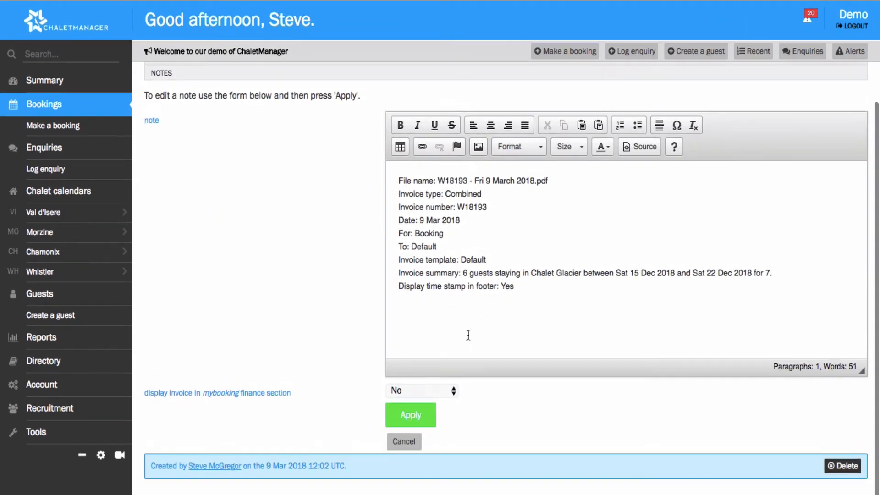
pyautogui.click(423, 389)
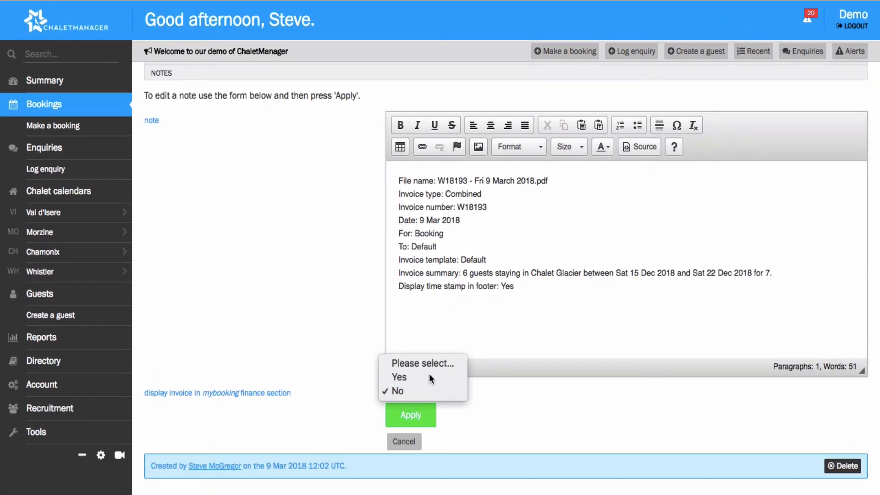
pyautogui.click(429, 375)
pyautogui.click(411, 415)
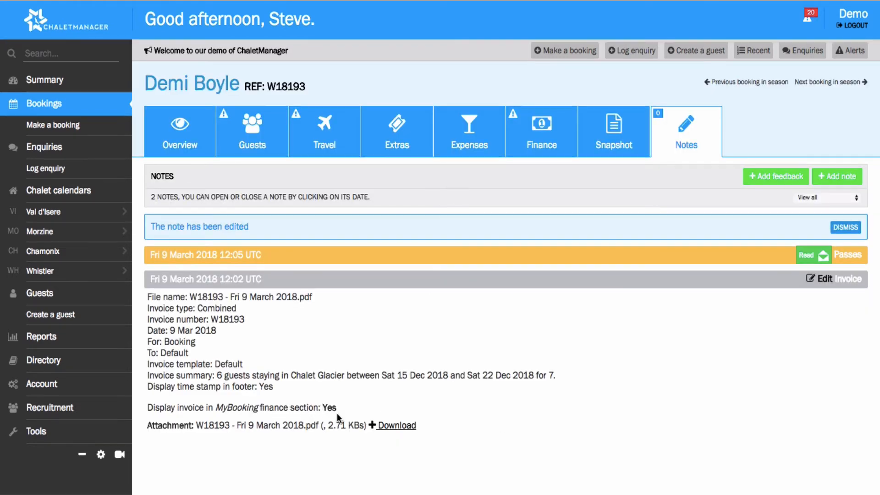
# Read the Passes note, and check the guest details completion alert at the end of the booking's guest list.
pyautogui.click(259, 264)
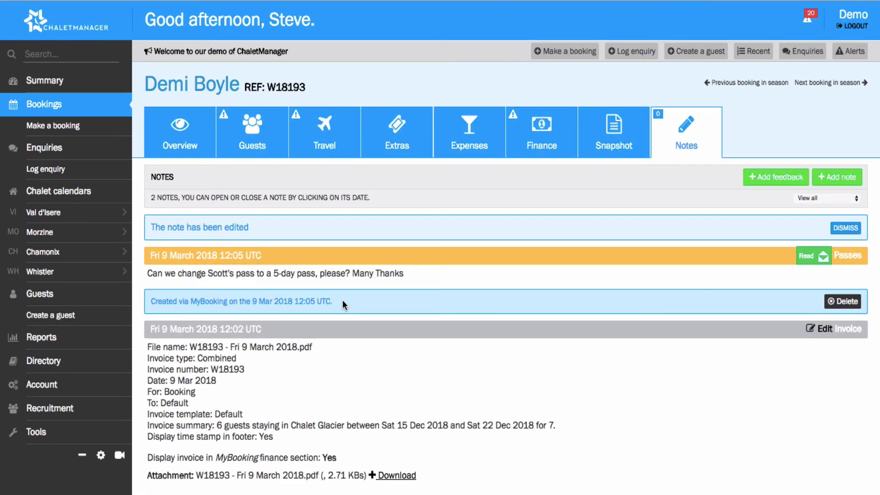
pyautogui.click(252, 130)
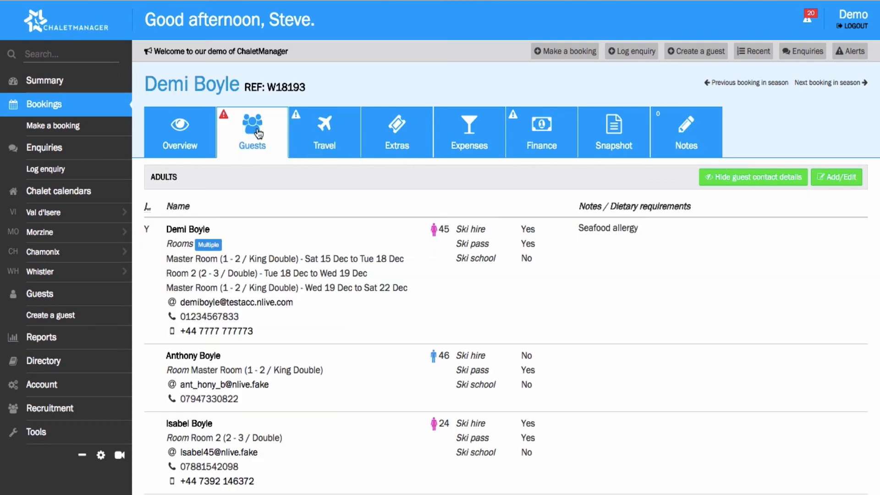
pyautogui.scroll(-7, 384, 235)
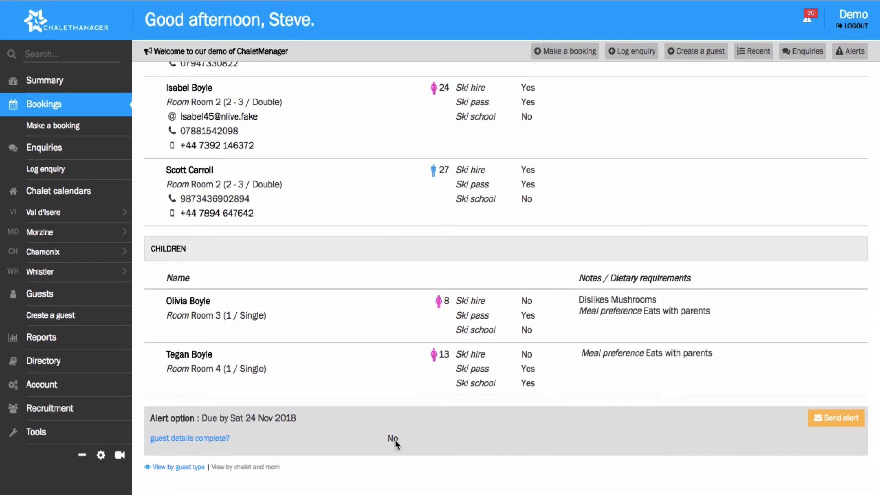
pyautogui.scroll(7, 389, 441)
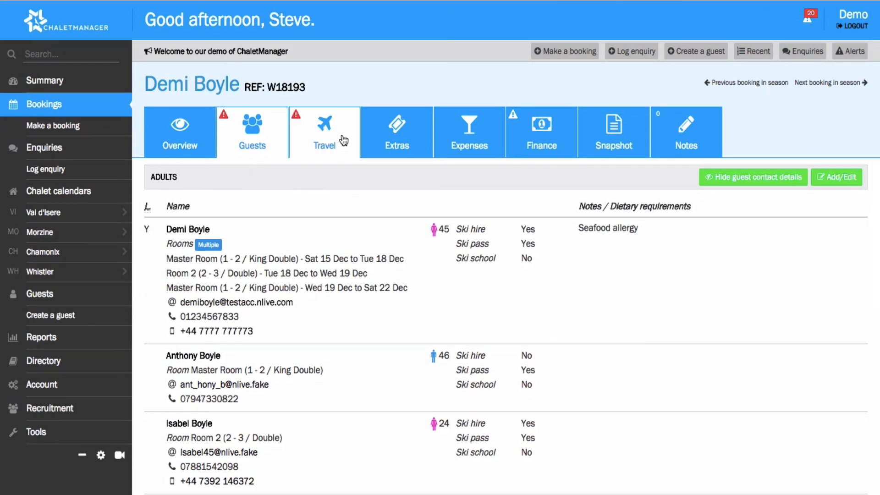
# Mark the booking's travel arrangements as complete with Yes, apply it, and review the travel records.
pyautogui.click(344, 139)
pyautogui.scroll(-5, 365, 306)
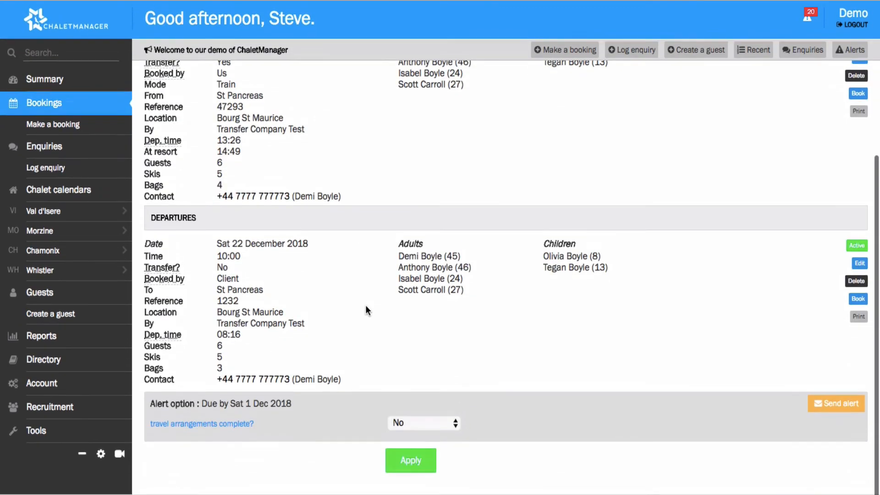
pyautogui.click(414, 427)
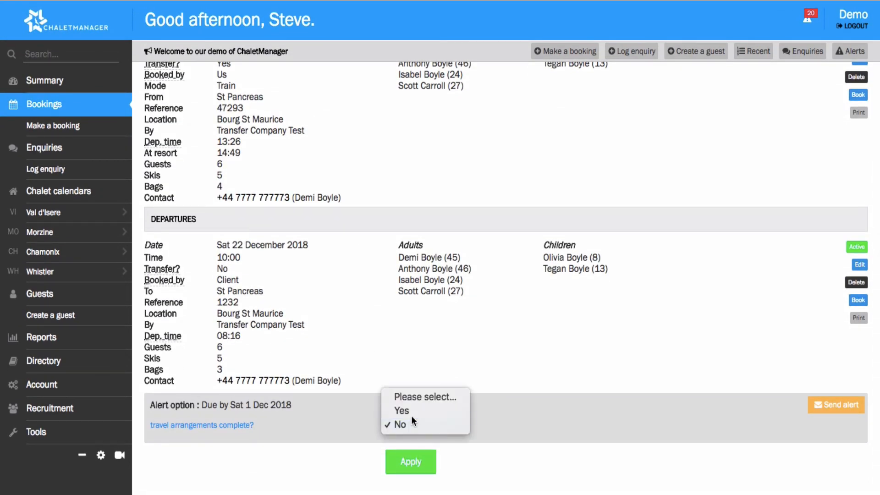
pyautogui.click(411, 412)
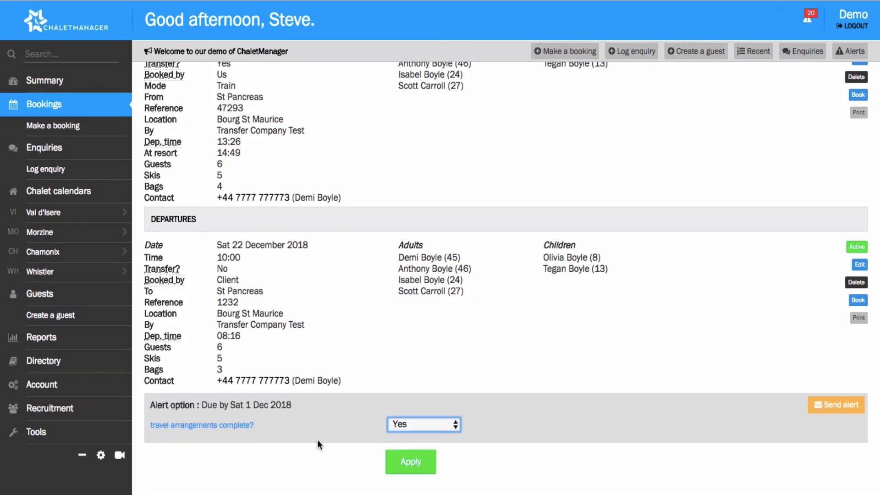
pyautogui.click(409, 474)
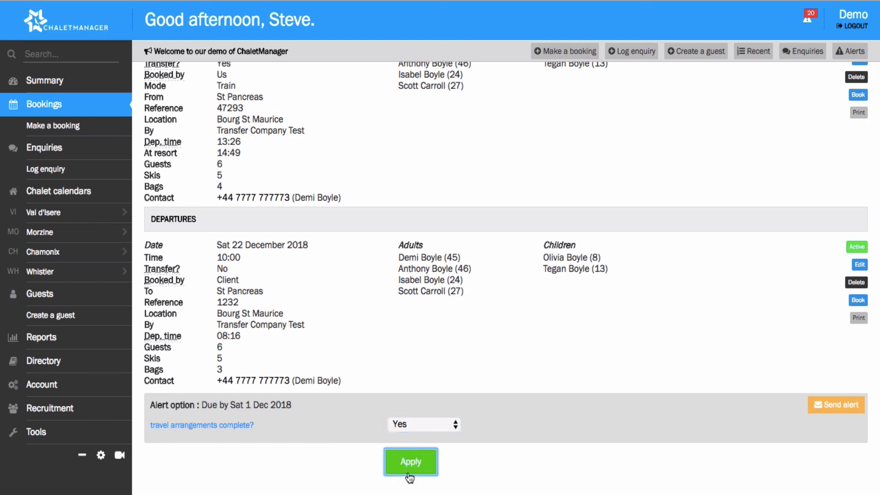
pyautogui.scroll(-5, 433, 310)
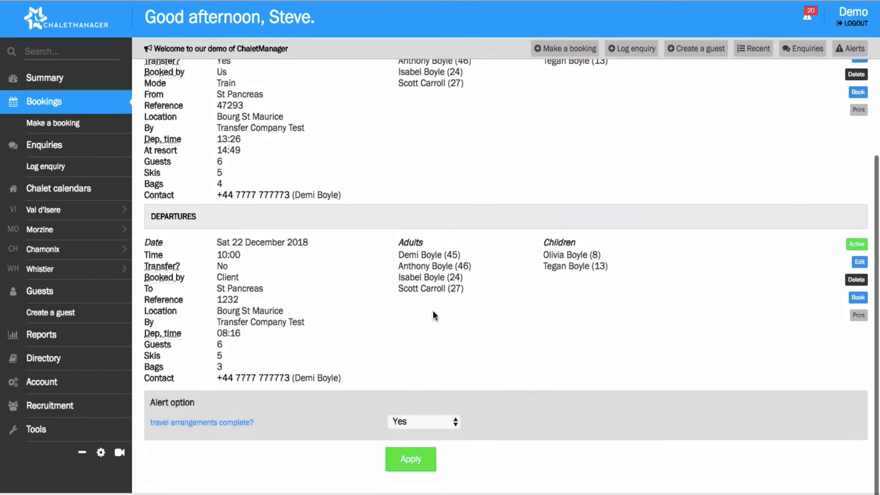
pyautogui.scroll(5, 497, 415)
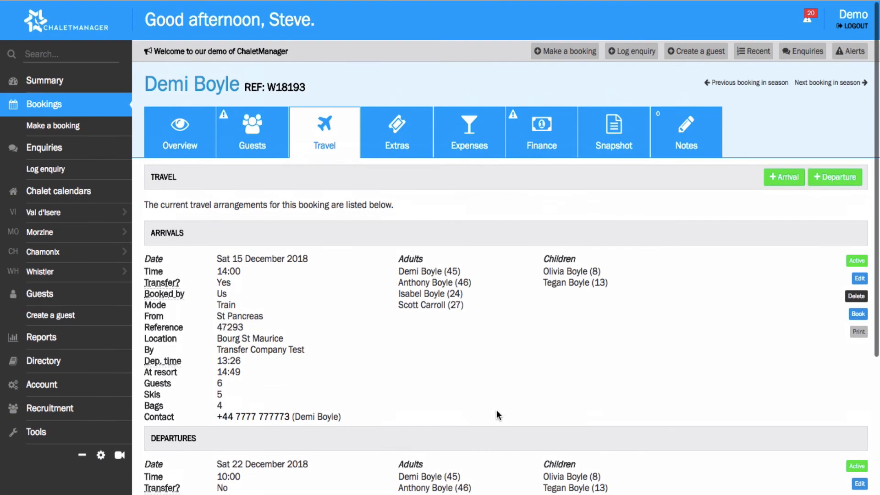